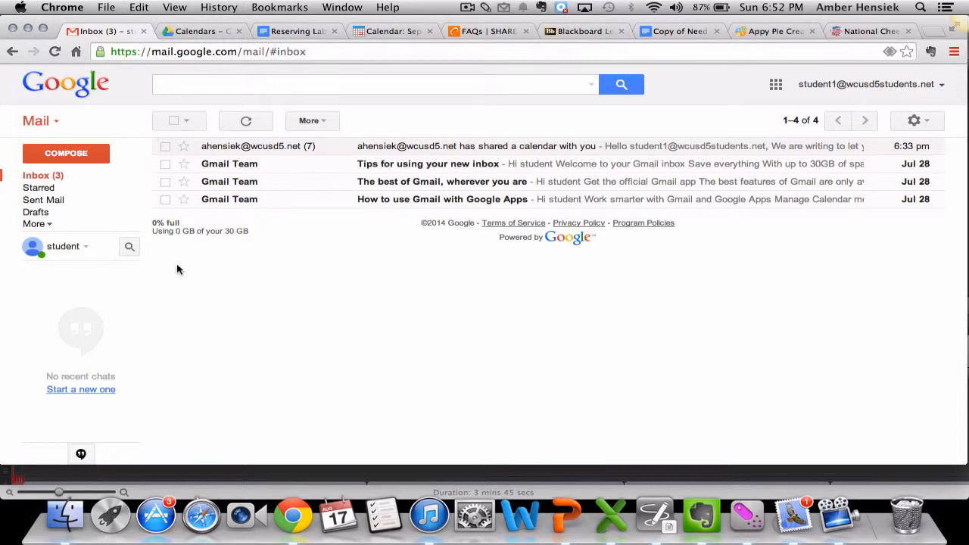
- Open the shared-calendar notification email and expand the messages about HS Library Computer Lab - 25 and HS Library Computer Lab - 28 in full
left_click(274, 150)
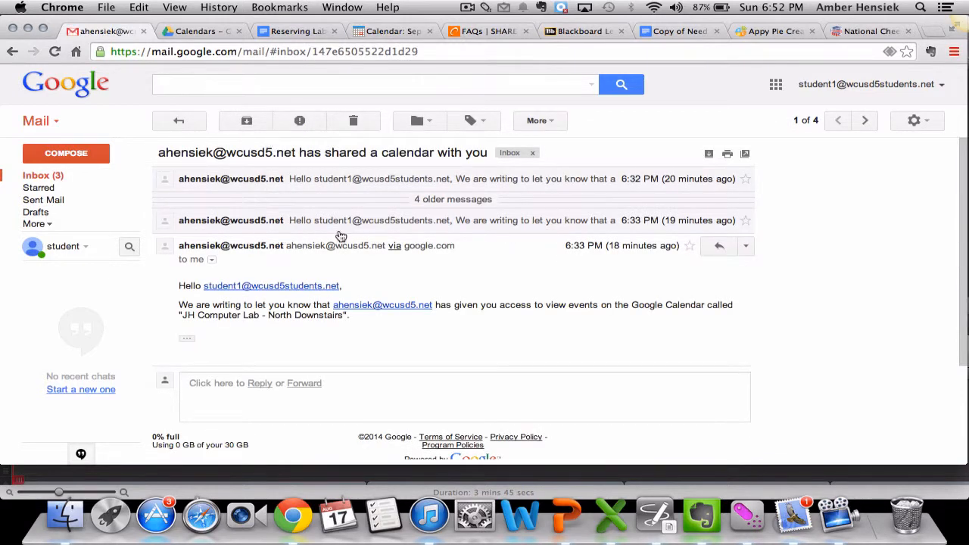
left_click(371, 187)
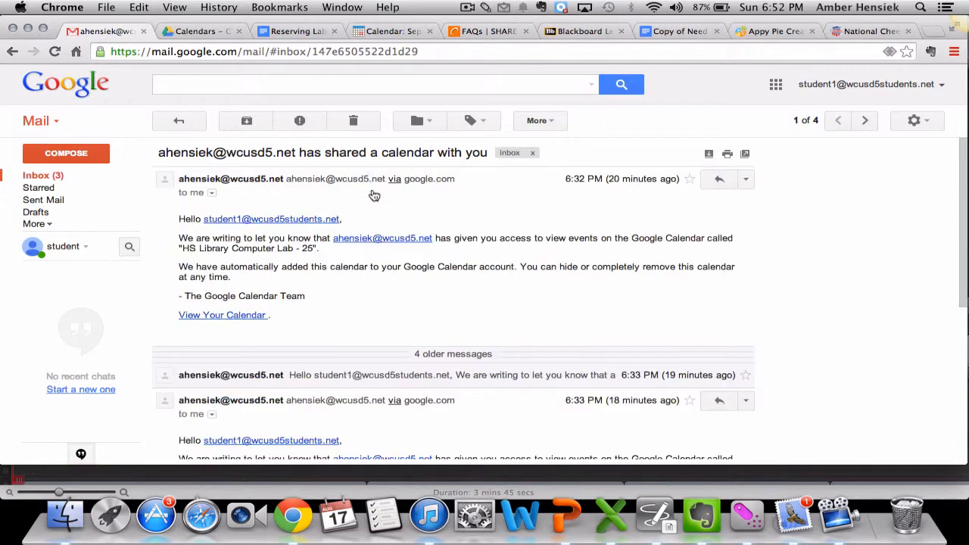
left_click(684, 353)
scroll(863, 330, "down", 5)
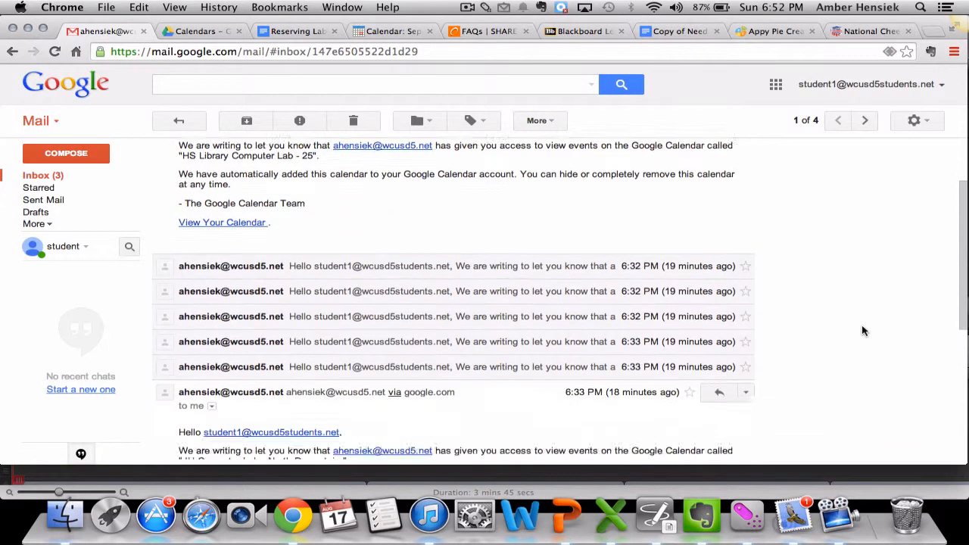
scroll(863, 331, "up", 4)
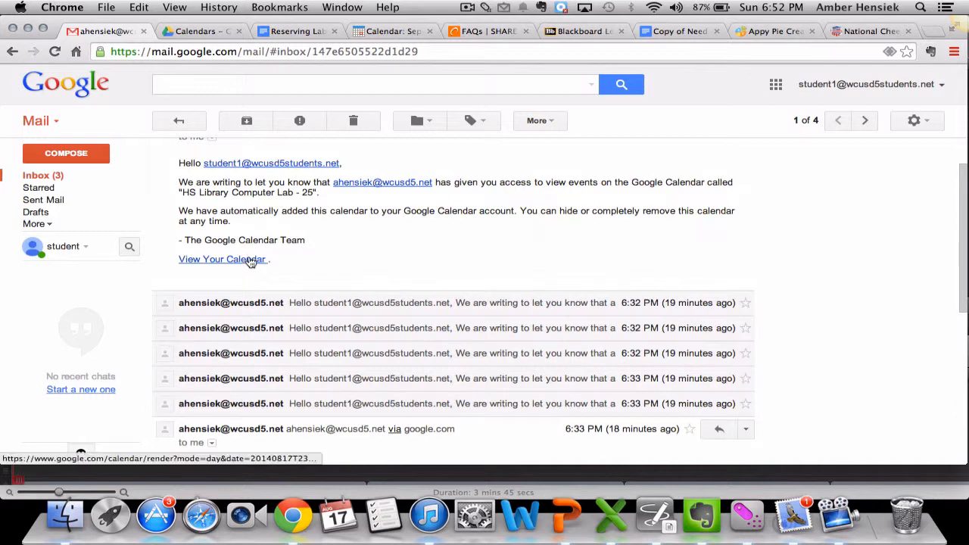
left_click(290, 303)
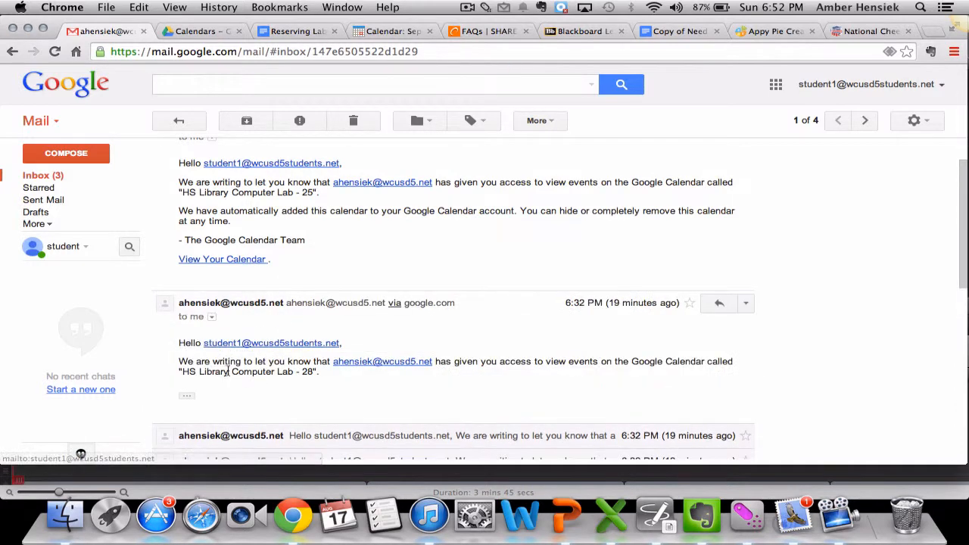
scroll(234, 406, "down", 1)
left_click(186, 359)
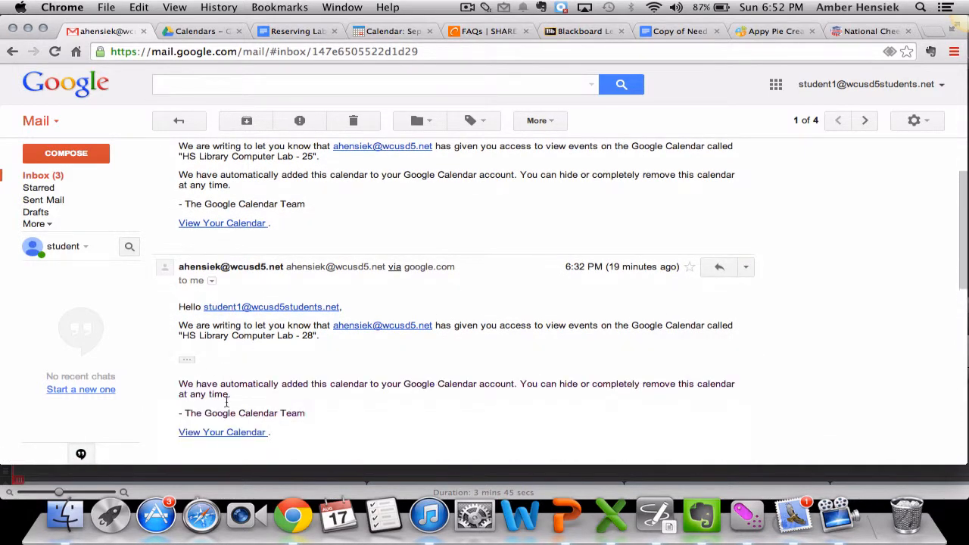
- View the calendar linked in the HS Library Computer Lab - 28 message, then close it and return to the email conversation
left_click(240, 432)
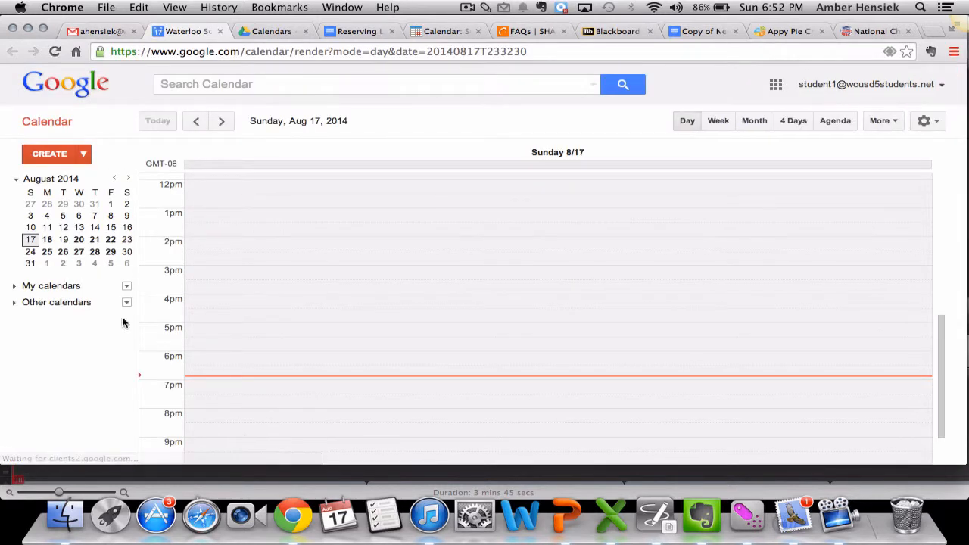
left_click(220, 33)
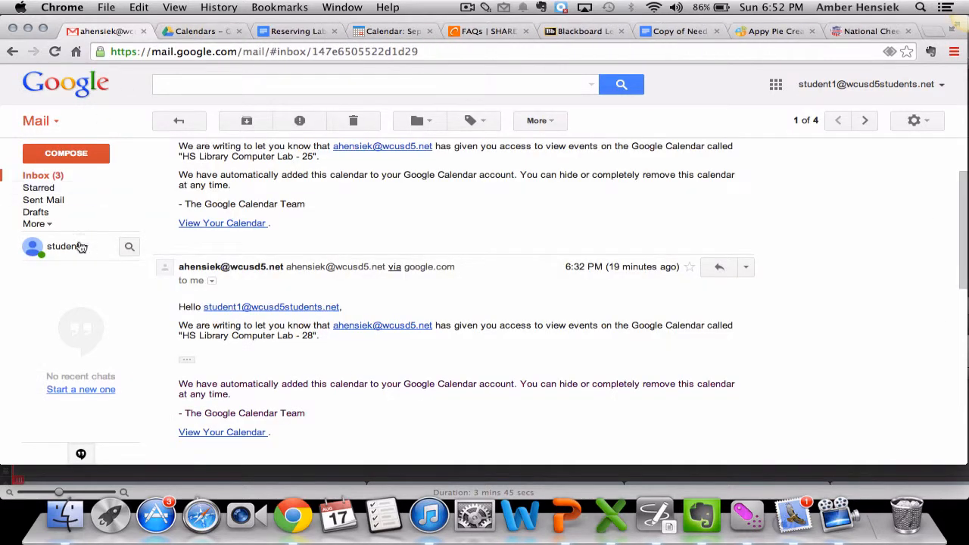
scroll(436, 247, "up", 2)
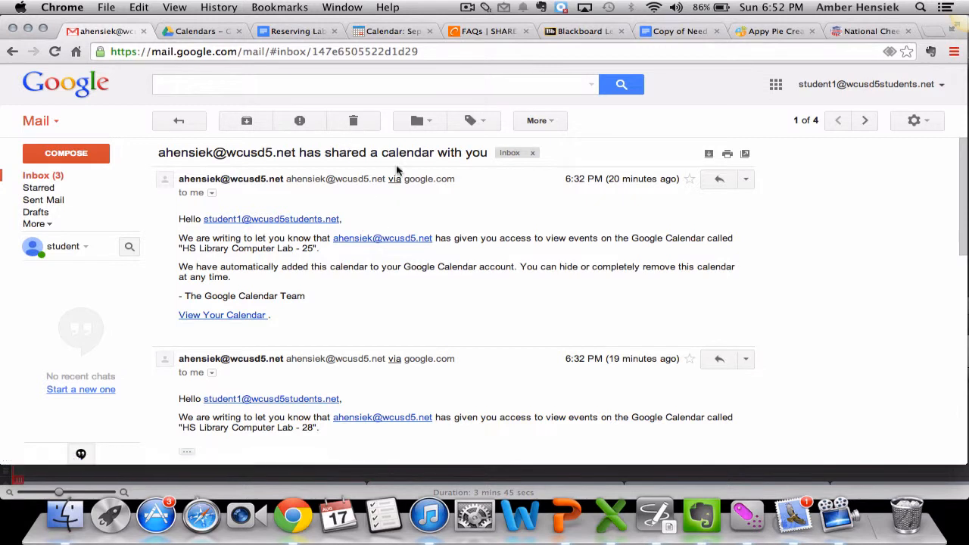
- Open Google Calendar from the Google apps and bring the school-day hours of the current week into view
left_click(777, 84)
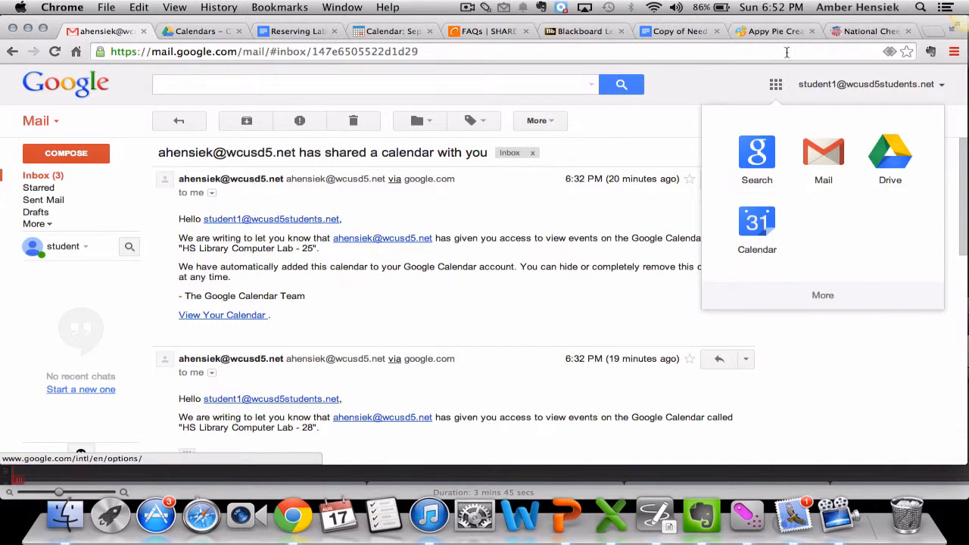
left_click(757, 221)
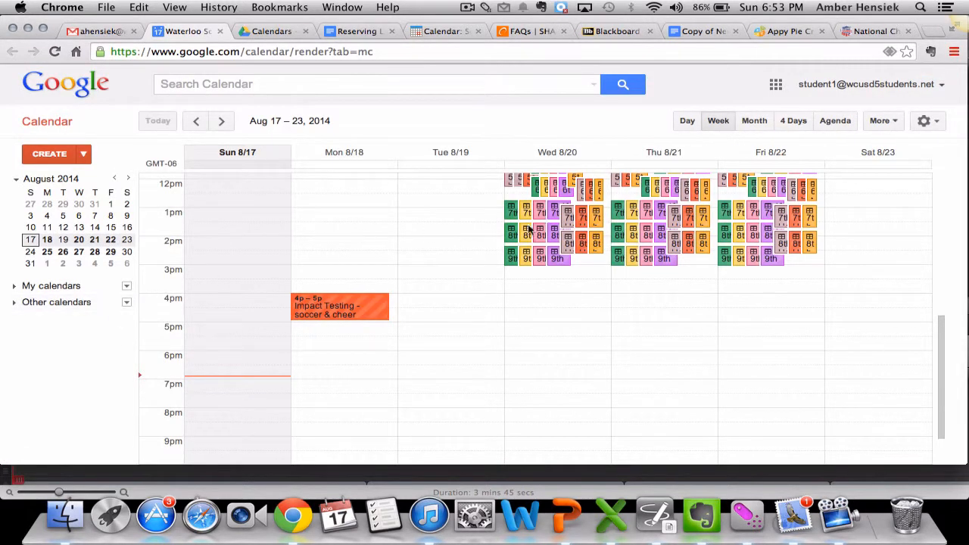
scroll(476, 268, "up", 2)
scroll(533, 318, "up", 5)
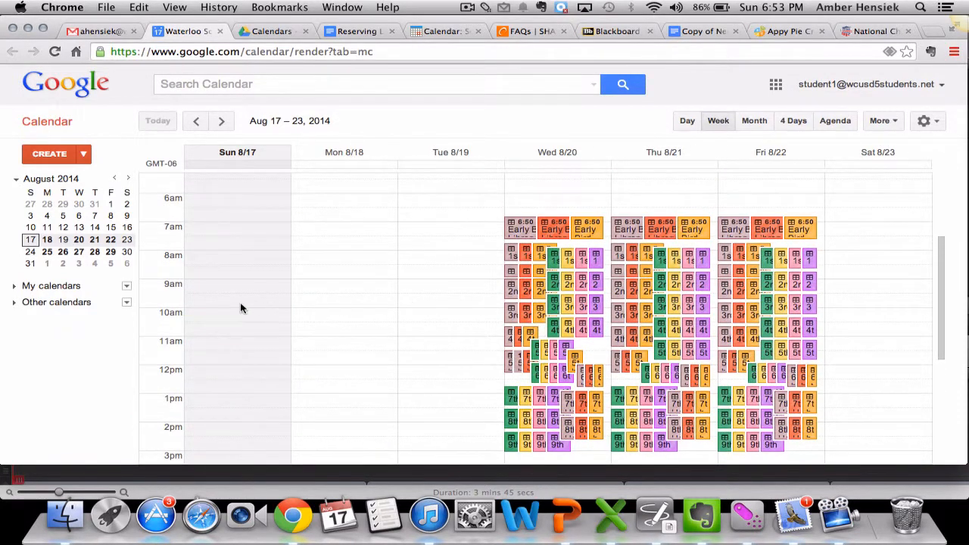
- Expand the Other calendars list and display only the HS Library Computer Lab - 25 calendar
left_click(73, 304)
left_click(74, 304)
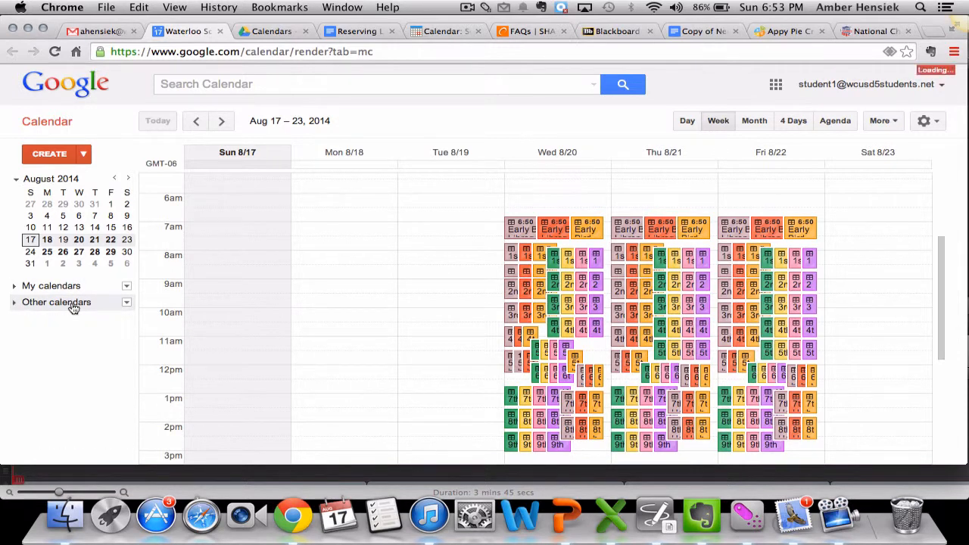
left_click(56, 288)
left_click(58, 291)
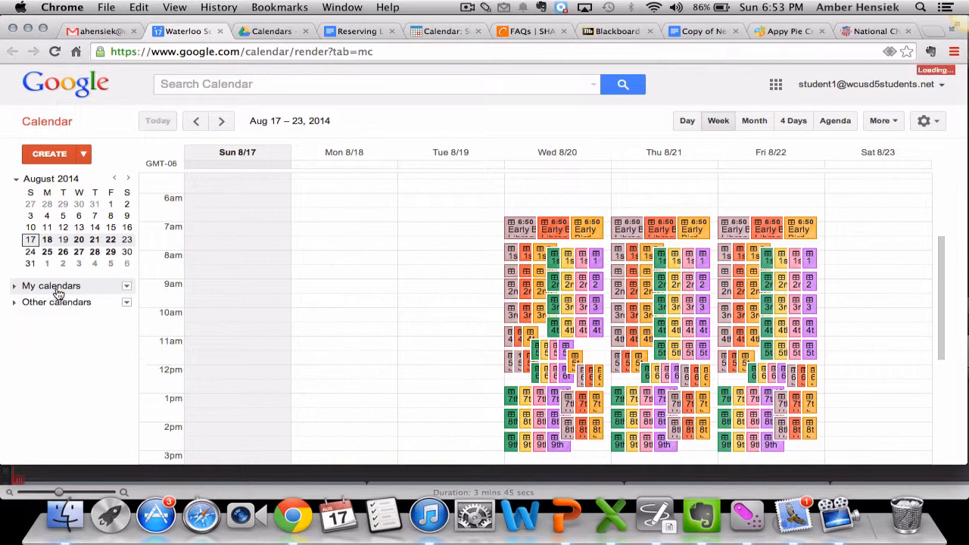
left_click(56, 305)
left_click(56, 306)
left_click(59, 287)
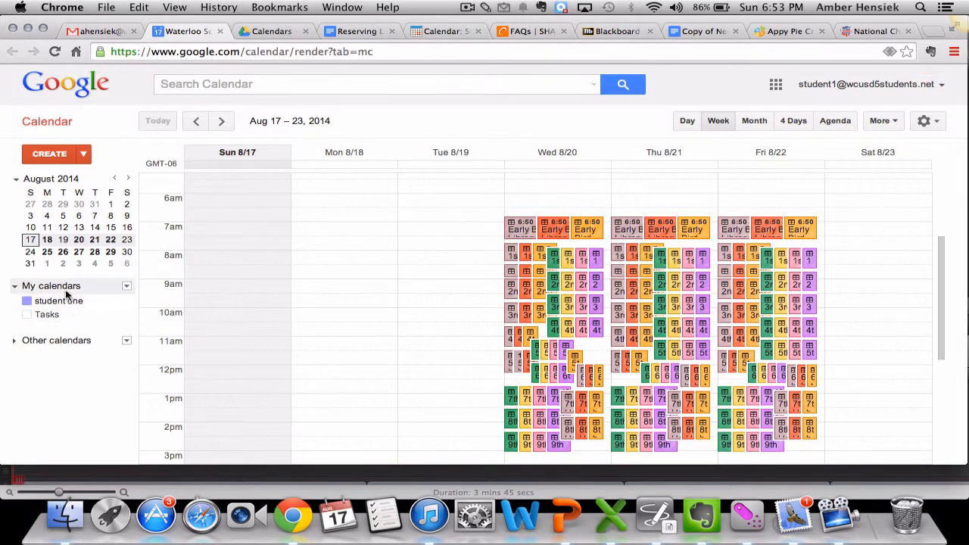
left_click(66, 287)
left_click(67, 304)
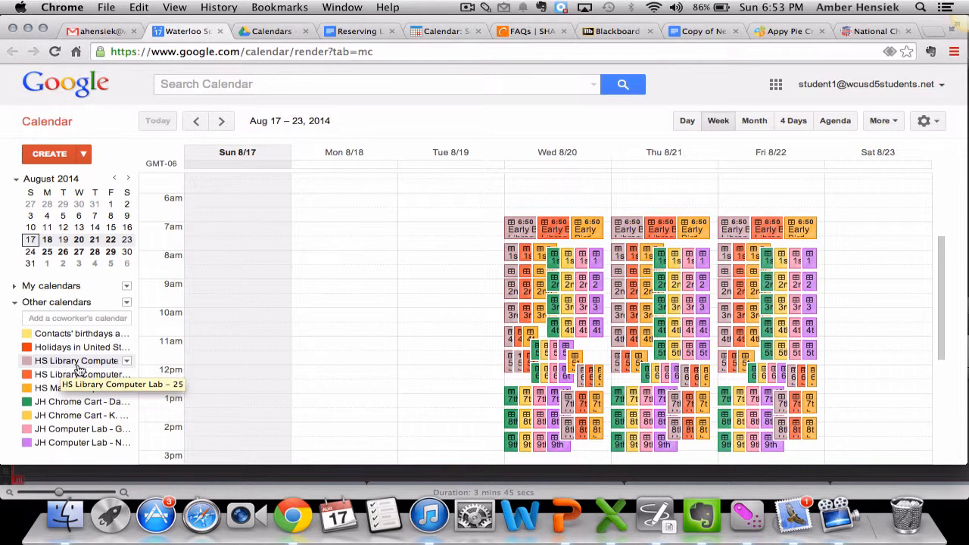
left_click(128, 362)
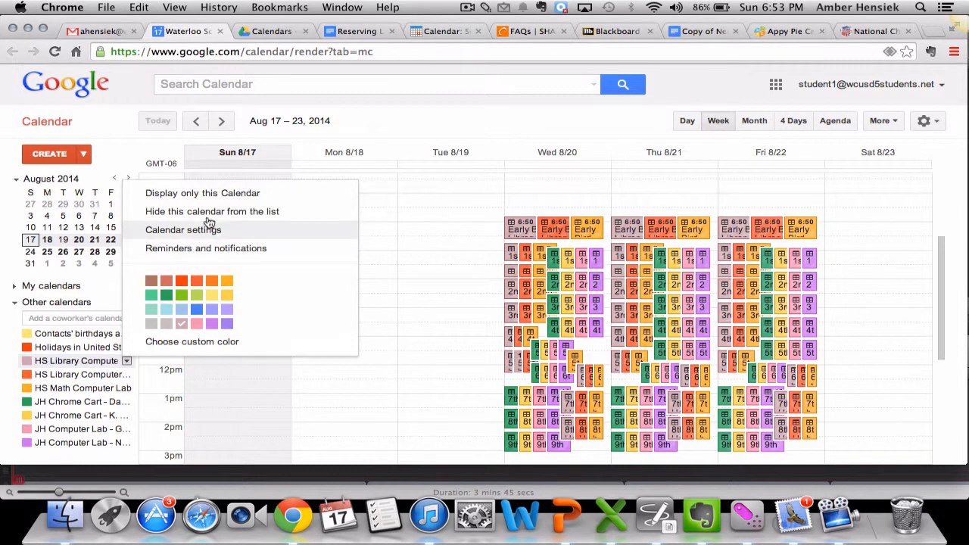
left_click(222, 195)
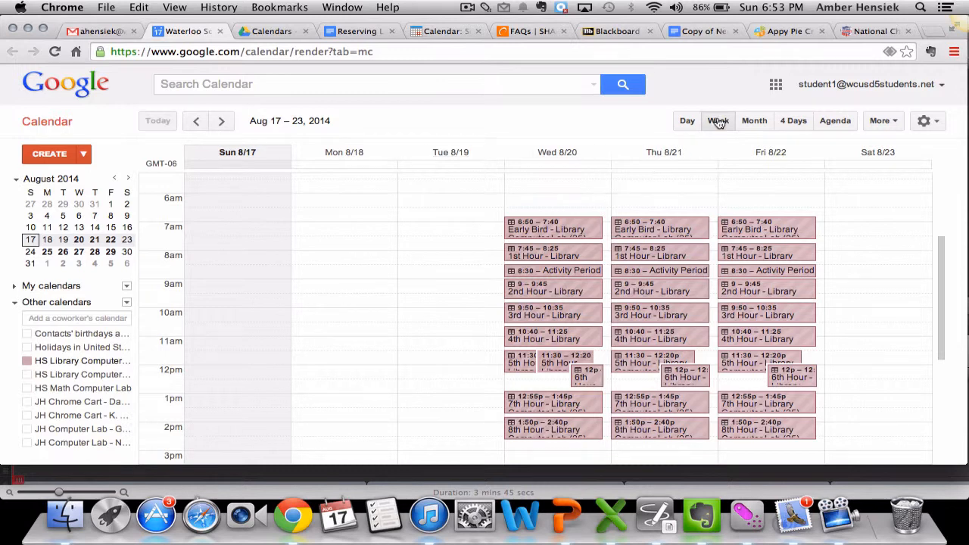
- Try the month view, return to the week view and go to the week of Aug 31 – Sep 6, 2014
left_click(759, 122)
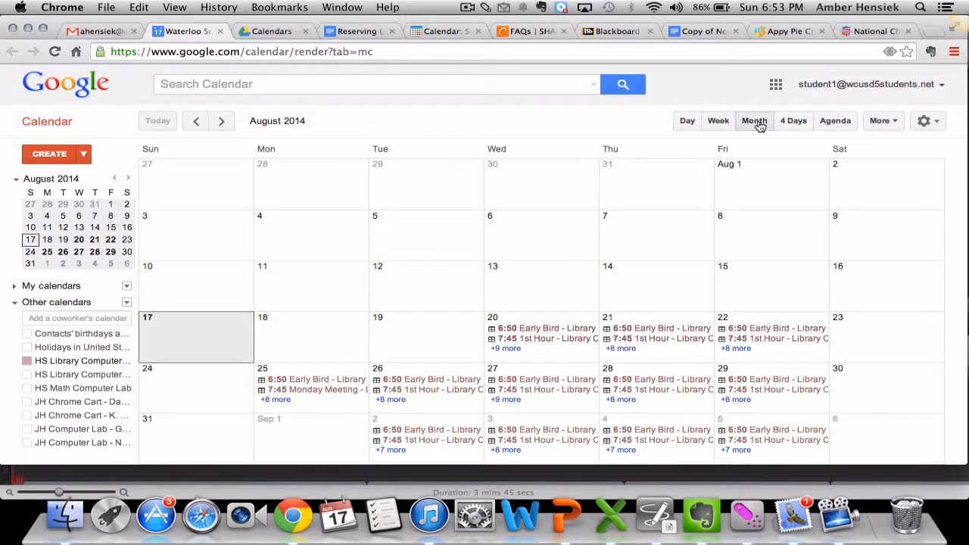
left_click(719, 123)
left_click(223, 123)
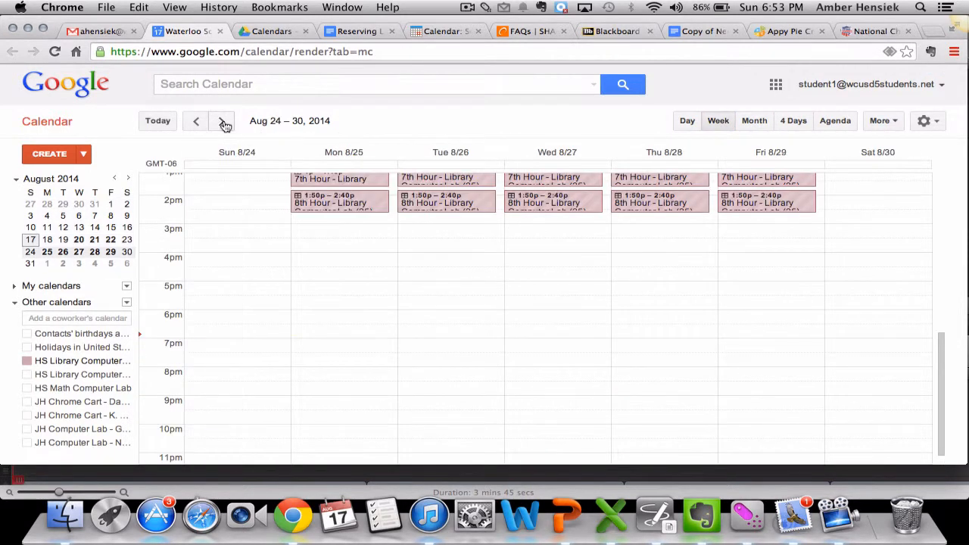
left_click(222, 123)
scroll(290, 265, "up", 8)
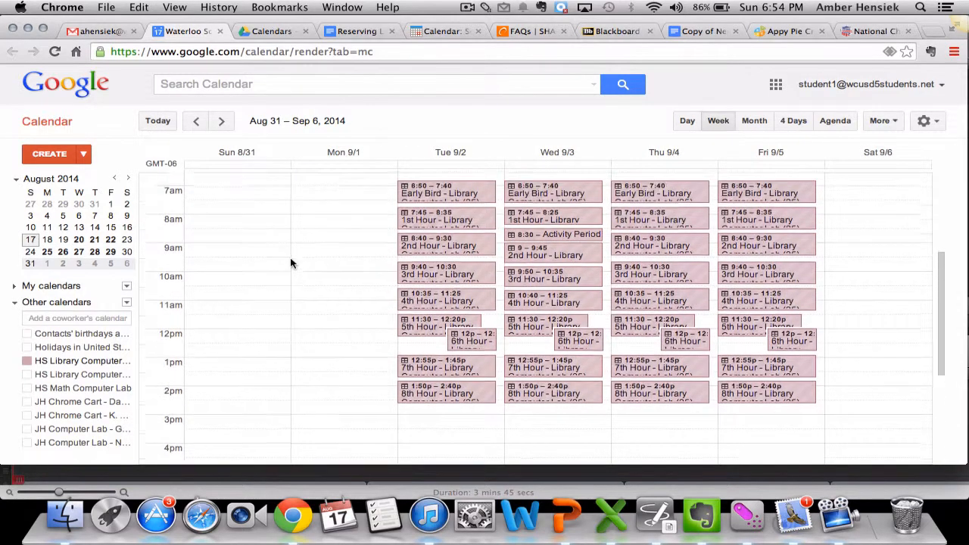
scroll(297, 266, "down", 3)
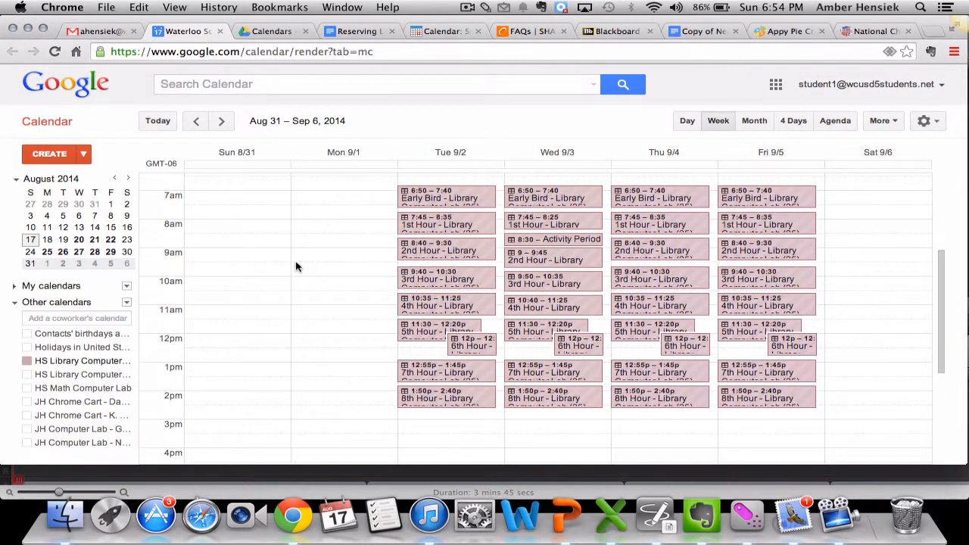
- Open the appointment booking page from the 1st Hour slot on Tuesday, September 2 and look over that week's lab slots
left_click(489, 225)
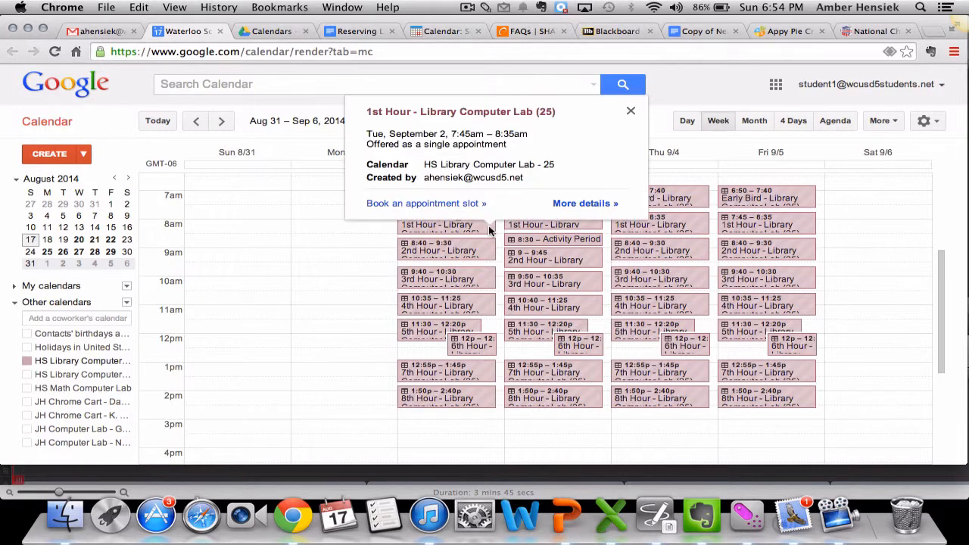
left_click(441, 204)
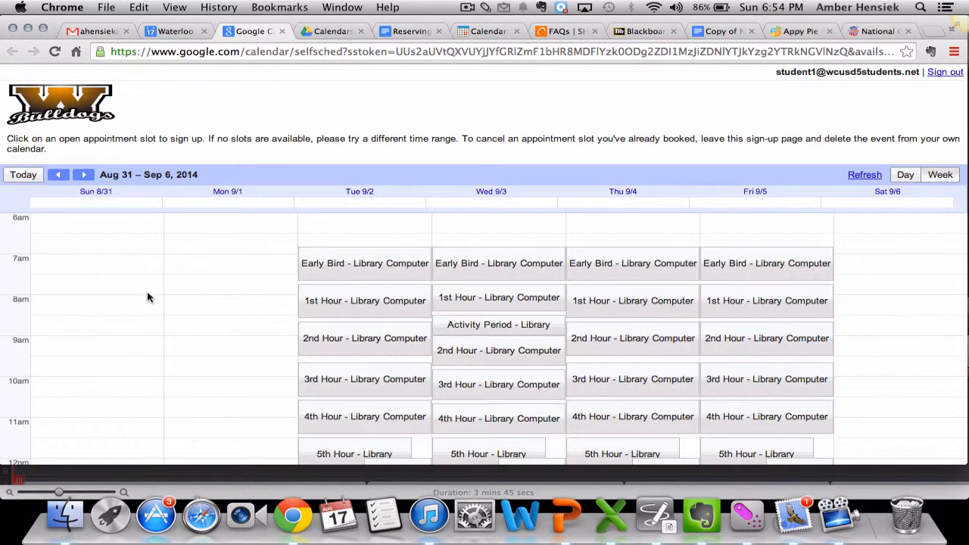
scroll(152, 296, "down", 2)
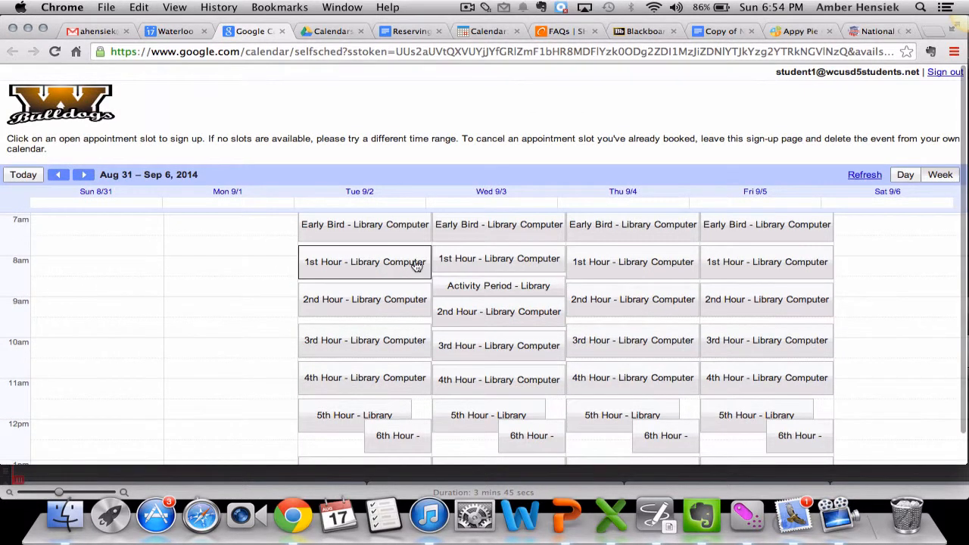
scroll(225, 324, "up", 4)
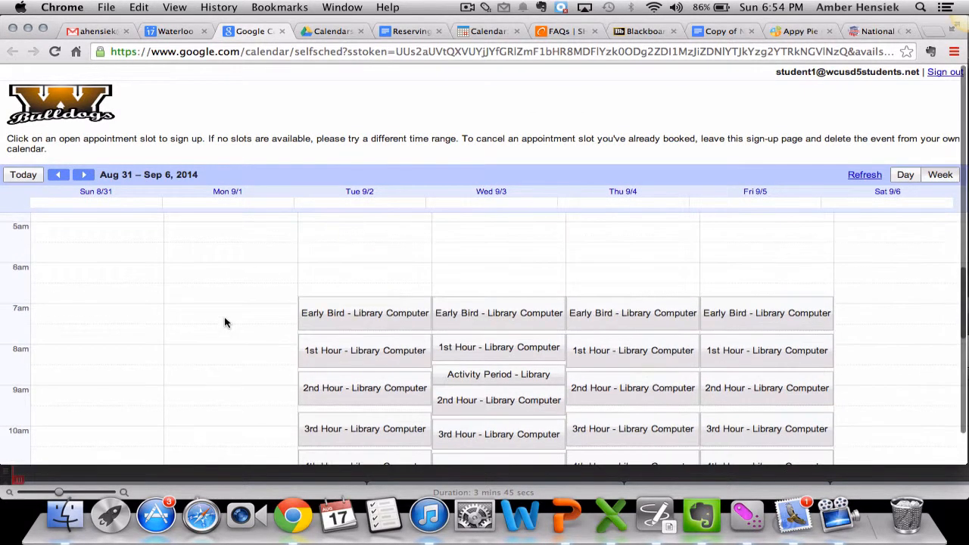
scroll(224, 323, "down", 5)
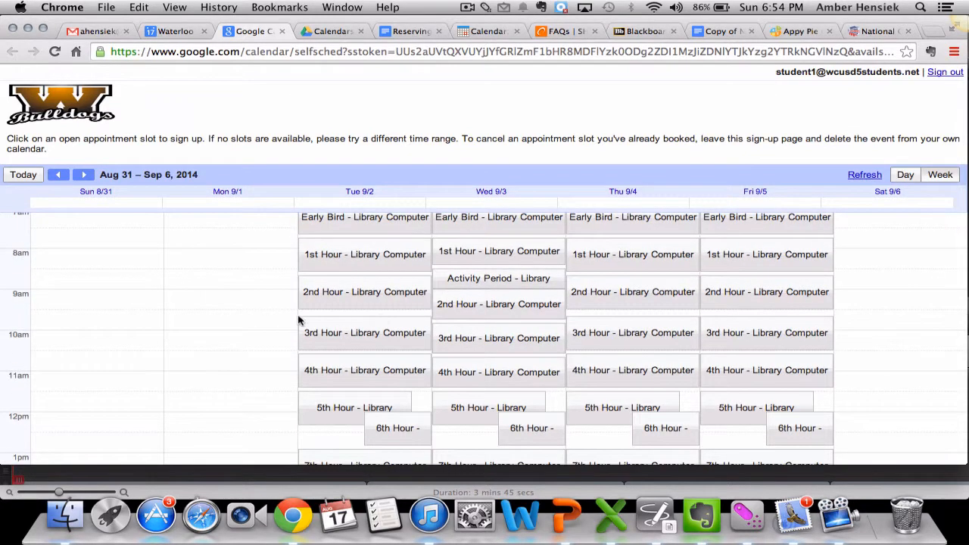
scroll(235, 324, "down", 3)
scroll(236, 326, "up", 2)
scroll(235, 324, "up", 5)
scroll(235, 324, "down", 3)
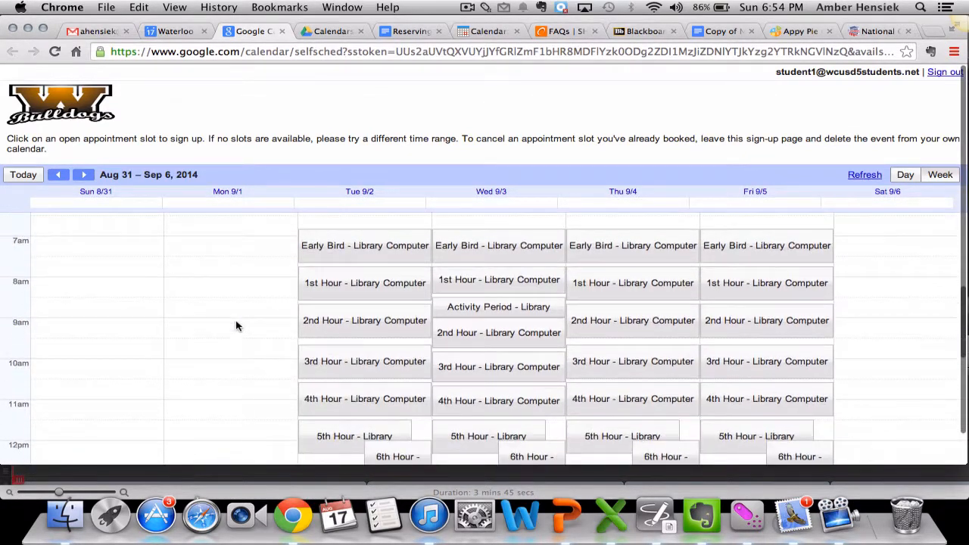
- Book the 1st Hour Library Computer Lab (25) slot on Tuesday, September 2 with its default details and stay on the booking page
left_click(365, 294)
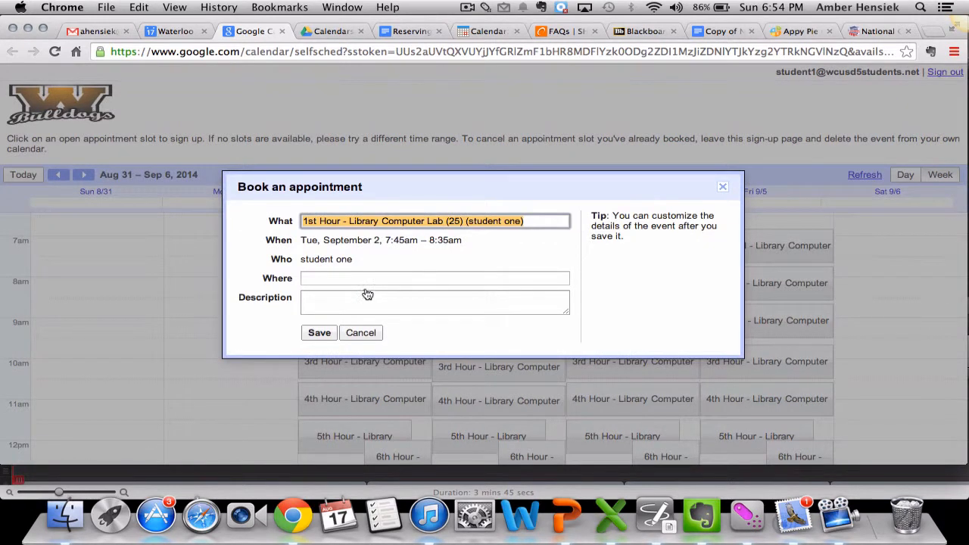
left_click(321, 334)
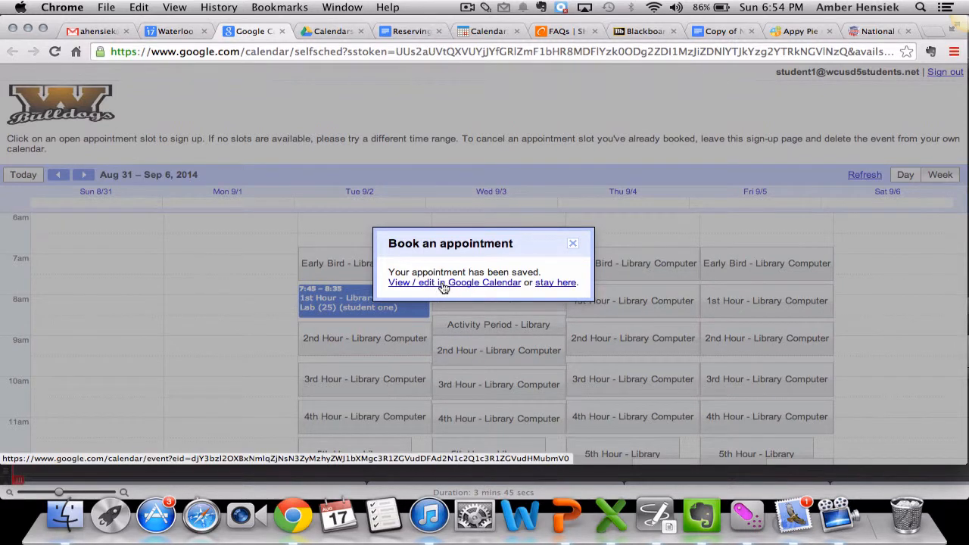
left_click(553, 283)
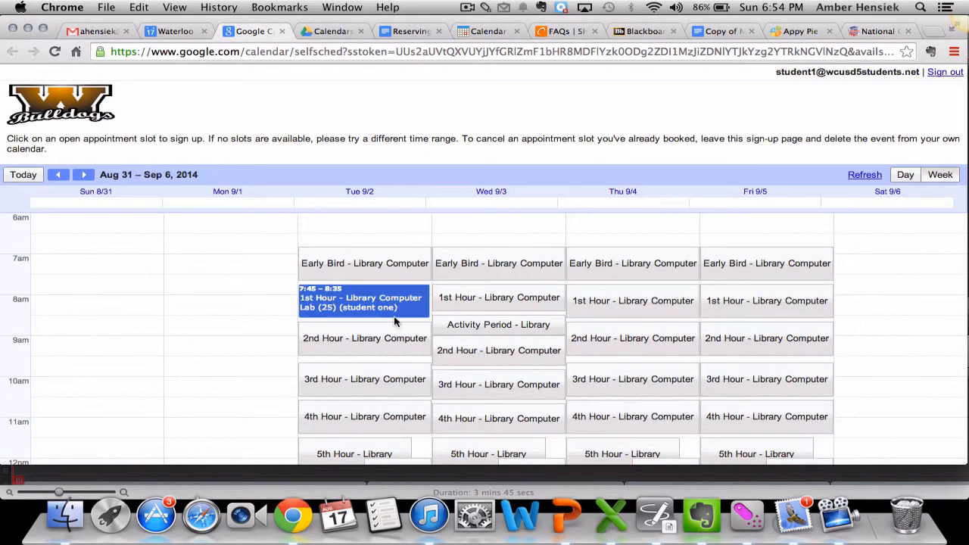
- Book the 3rd Hour Library Computer Lab (25) slot on Tuesday, September 2 and stay on the booking page
left_click(372, 382)
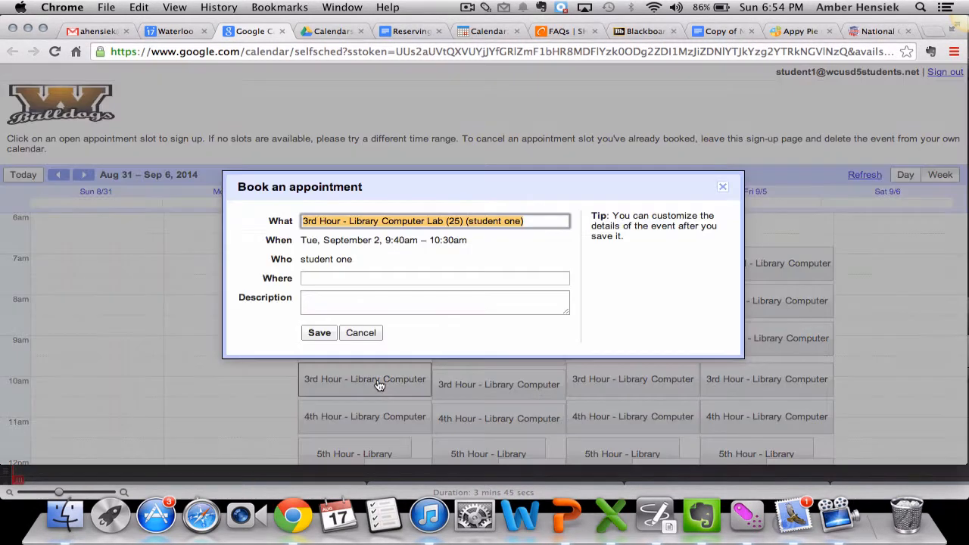
left_click(320, 333)
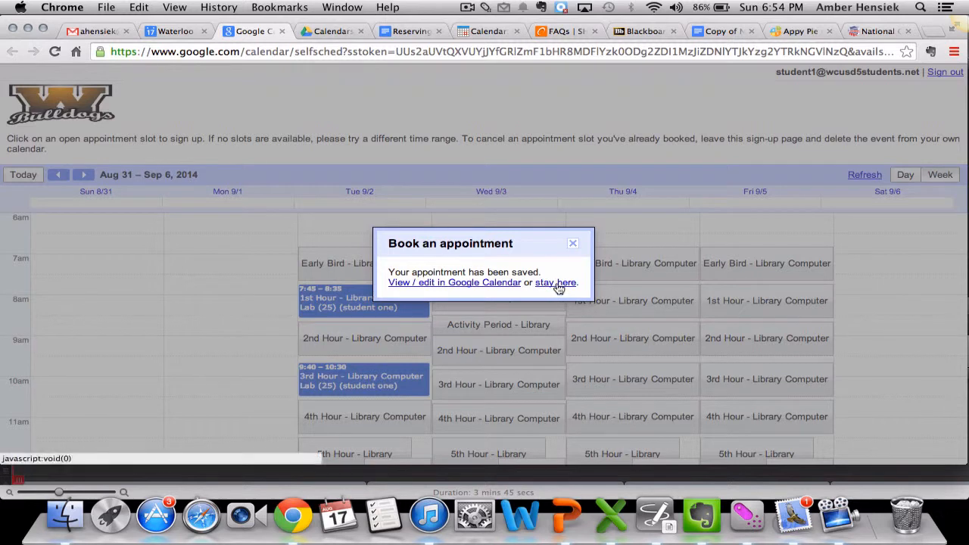
left_click(553, 285)
- Book the 4th Hour Library Computer Lab (25) slot on Tuesday, September 2 with its default details
left_click(407, 415)
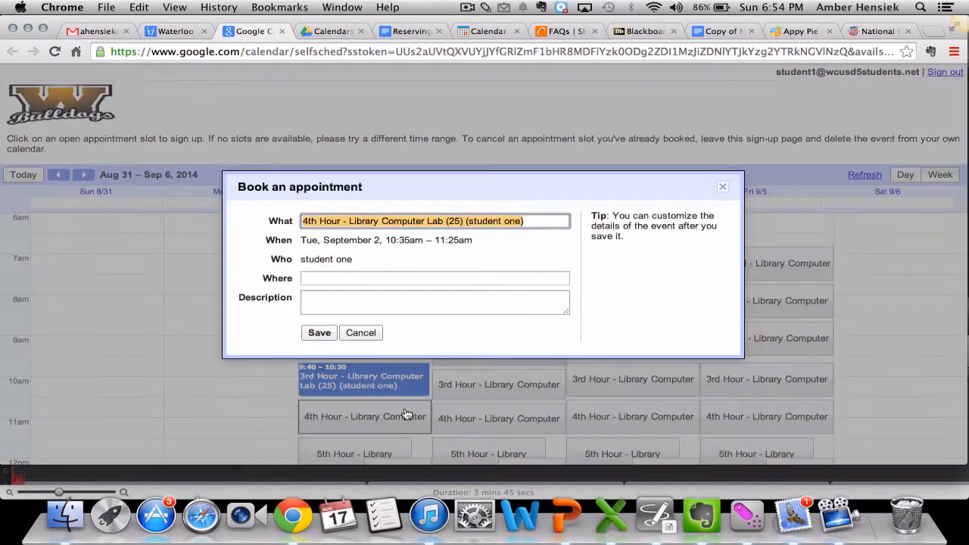
left_click(319, 333)
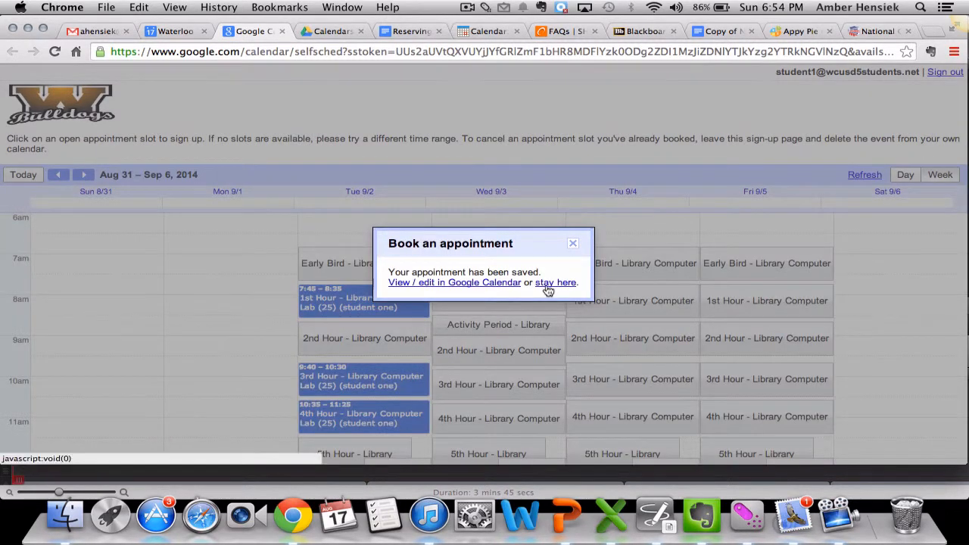
- Stay on the booking page to look over the week's lab slots, and close the page and the 1st Hour slot's details
left_click(545, 287)
scroll(147, 411, "down", 1)
scroll(148, 410, "down", 3)
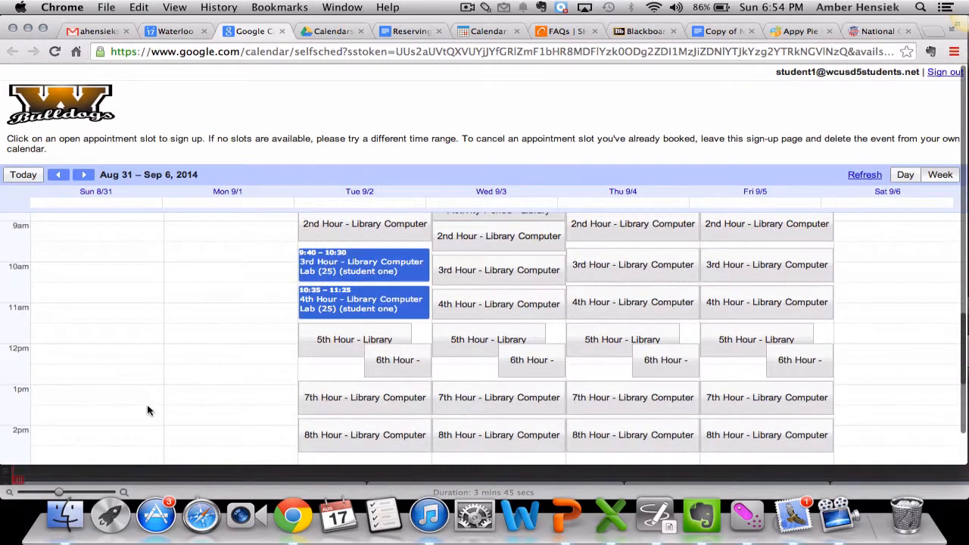
scroll(148, 411, "up", 2)
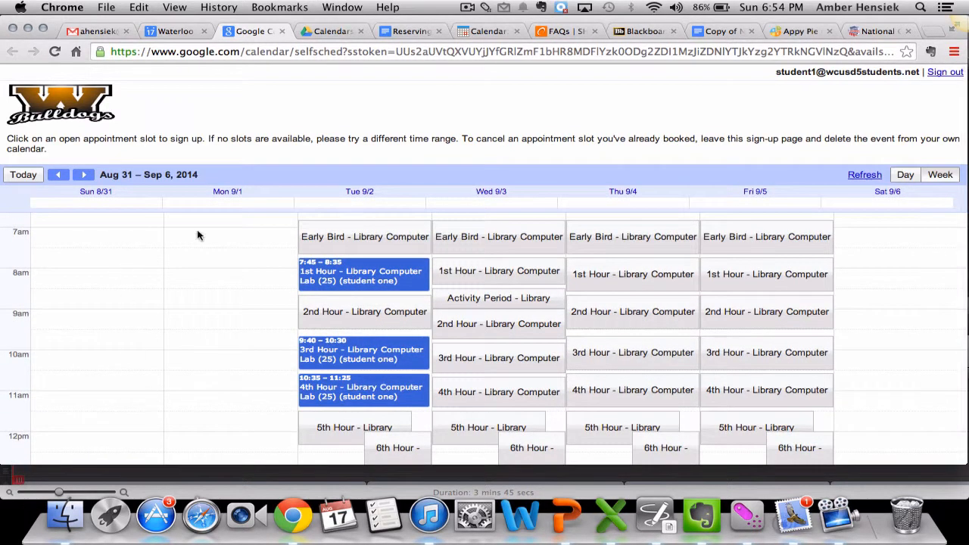
left_click(283, 31)
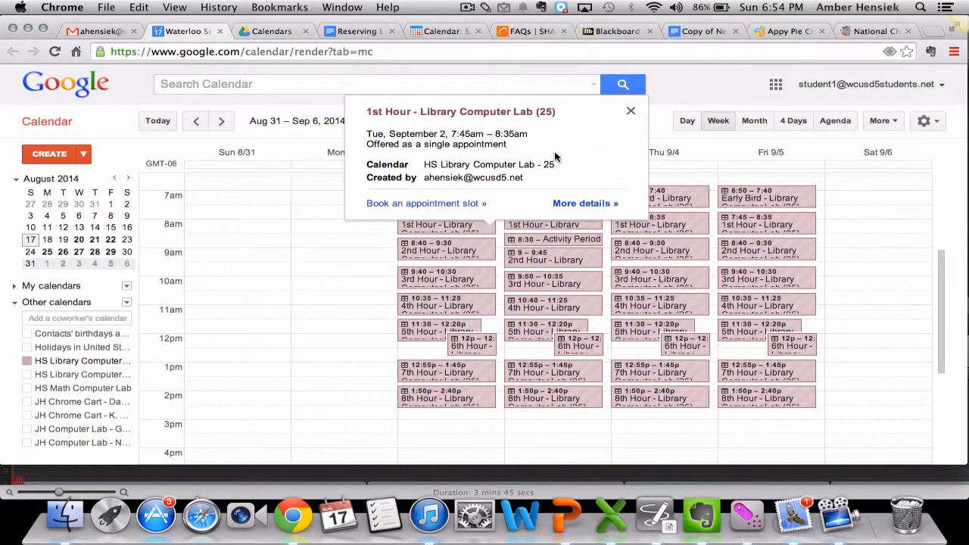
left_click(631, 113)
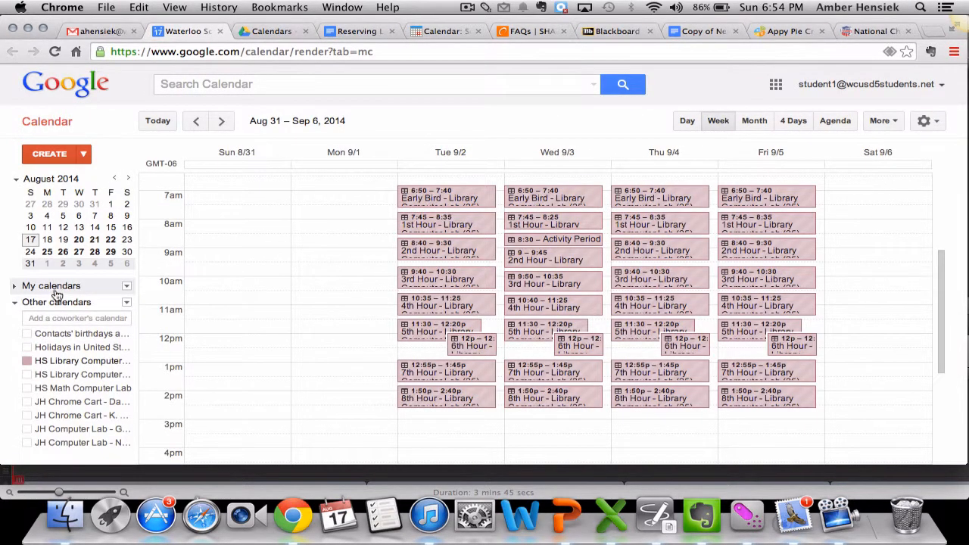
- Expand the list of own calendars and display only the account's personal calendar
left_click(57, 290)
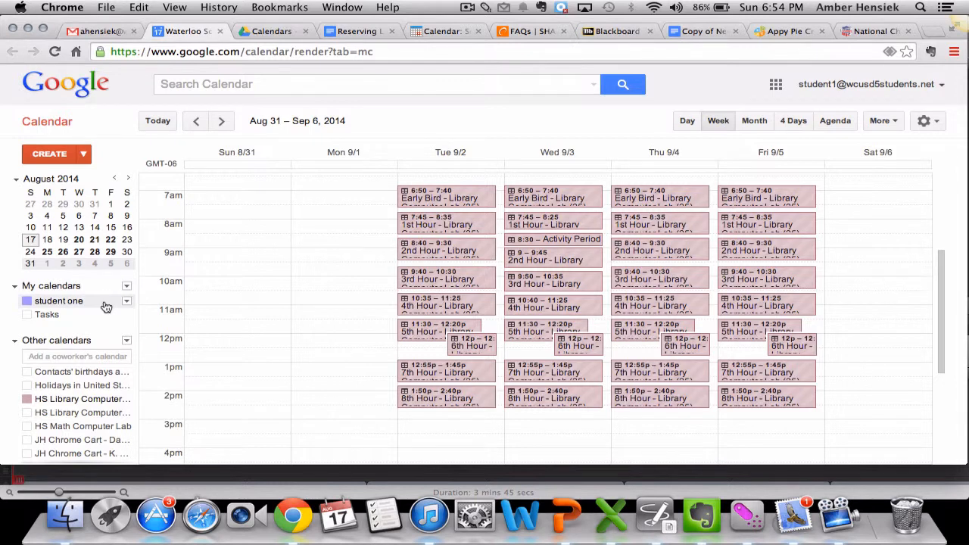
left_click(127, 302)
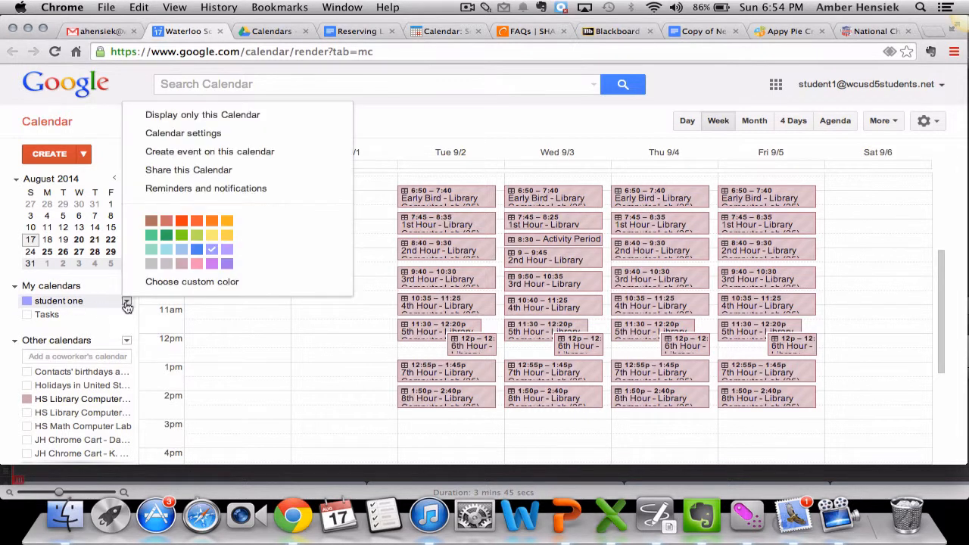
left_click(227, 117)
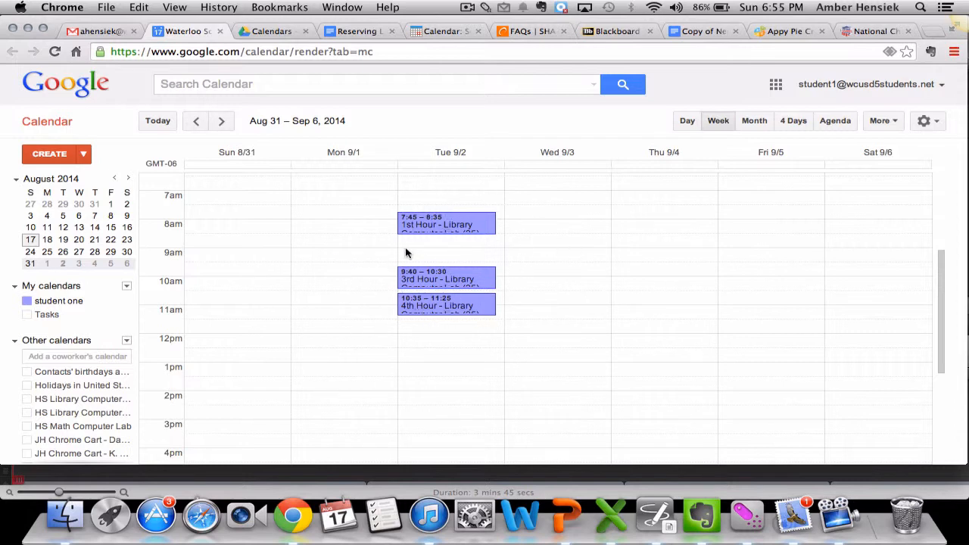
- Cancel the 1st Hour Library Computer Lab (25) appointment on Tuesday, September 2 without notifying guests
left_click(488, 231)
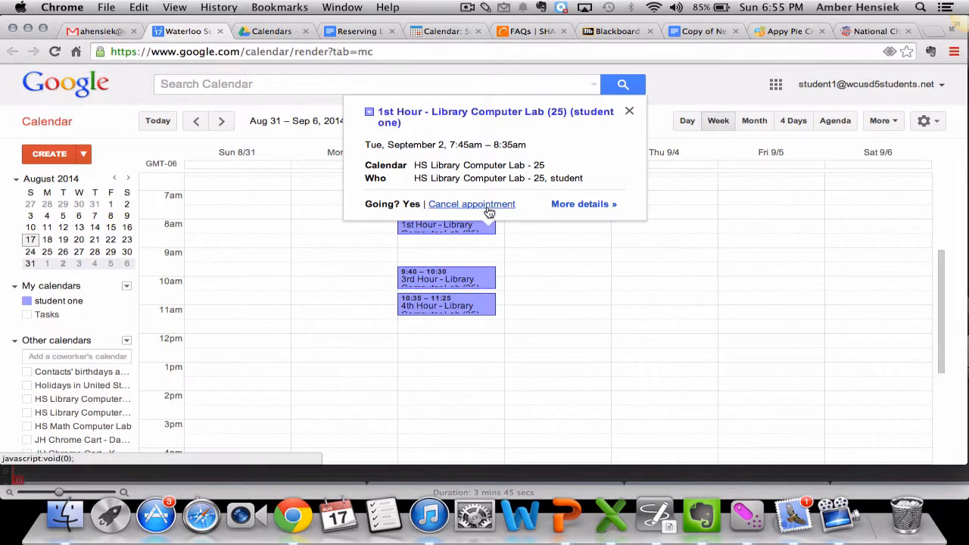
left_click(472, 205)
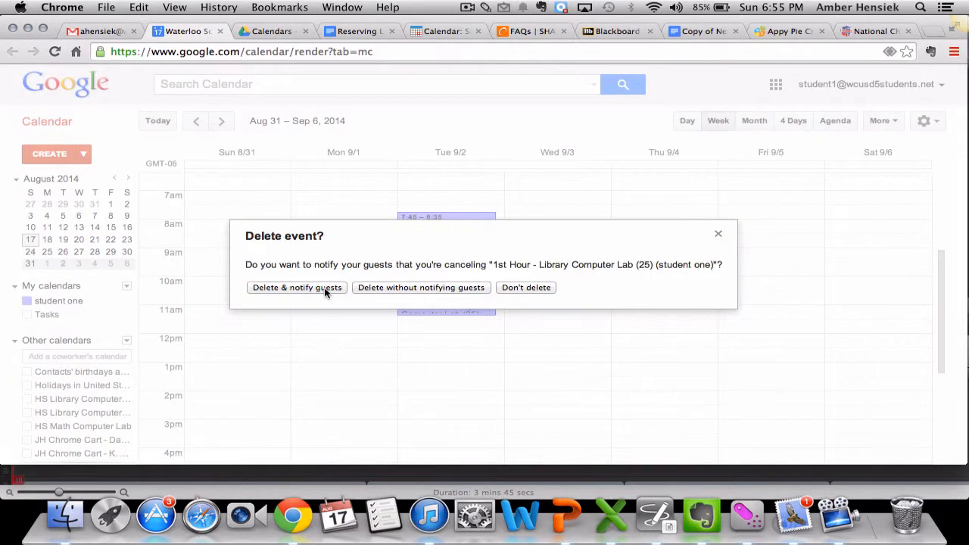
left_click(405, 291)
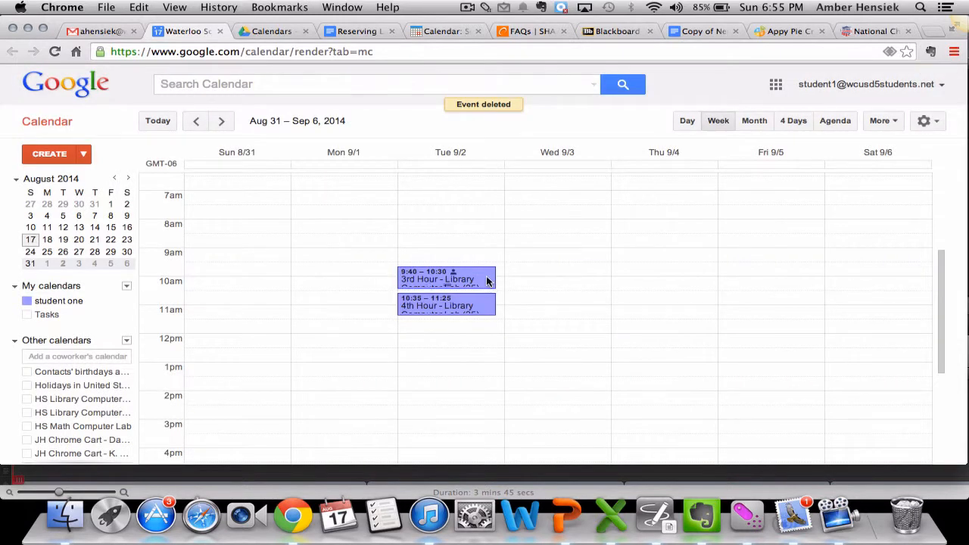
- Cancel the 3rd Hour Library Computer Lab (25) appointment on Tuesday, September 2 without notifying guests
left_click(487, 281)
left_click(456, 255)
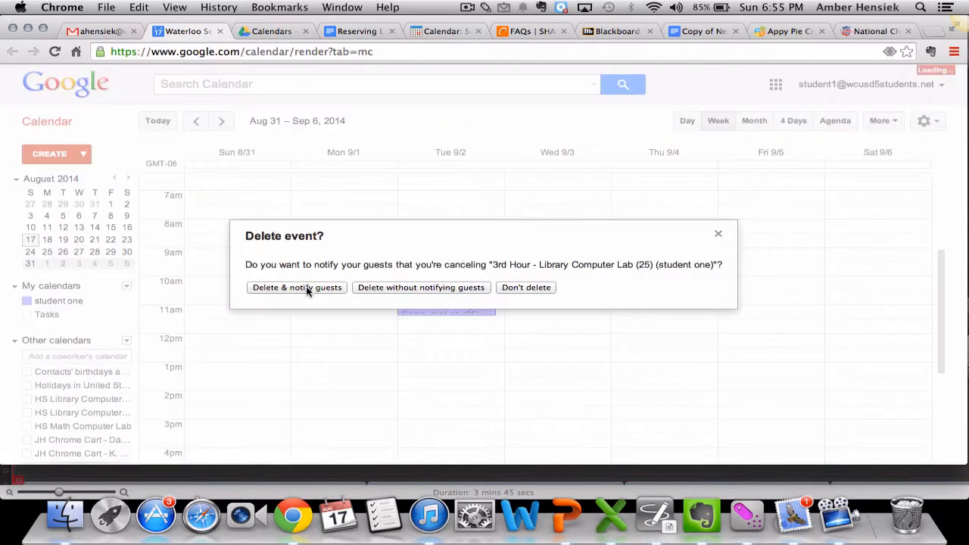
left_click(401, 292)
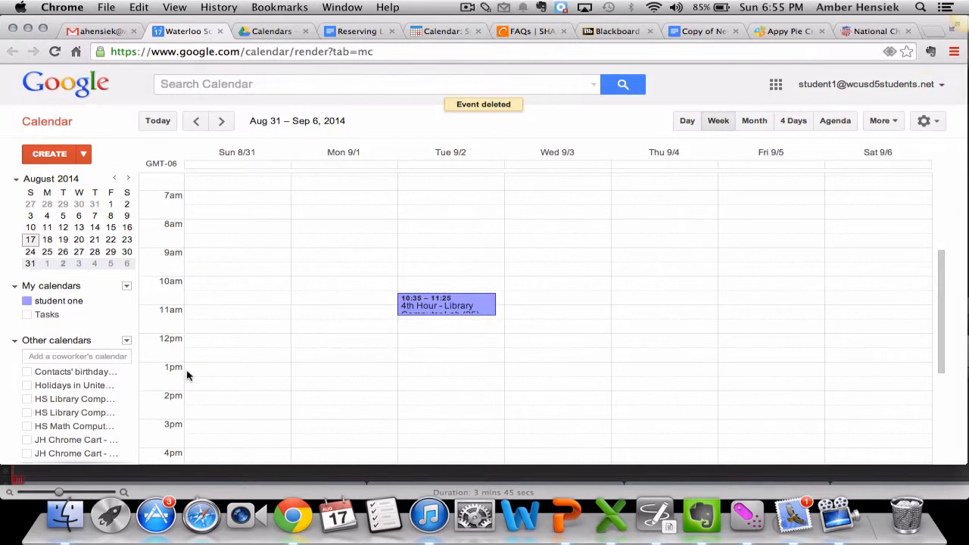
- Display only the HS Library Computer Lab - 25 calendar and open the booking page from the 1st Hour slot on Tuesday, September 2
left_click(114, 399)
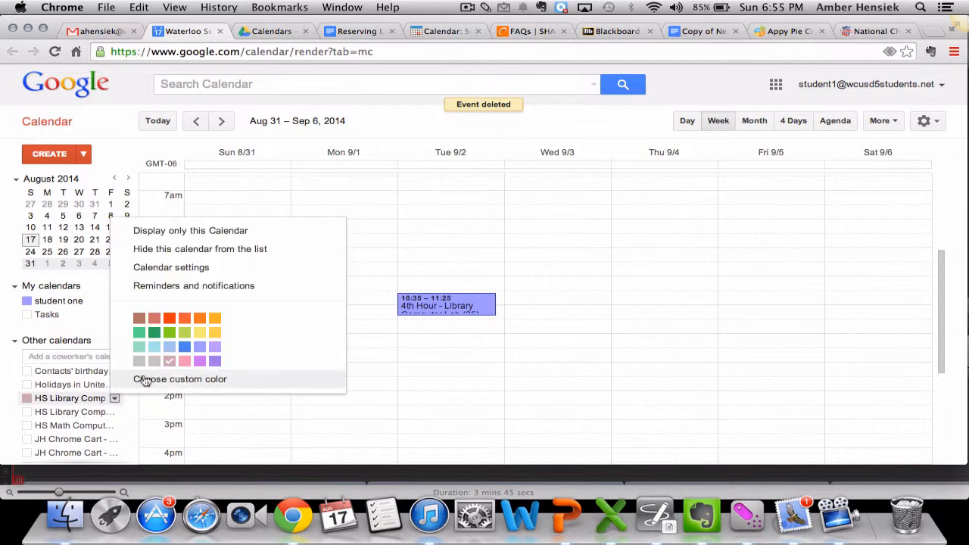
left_click(195, 230)
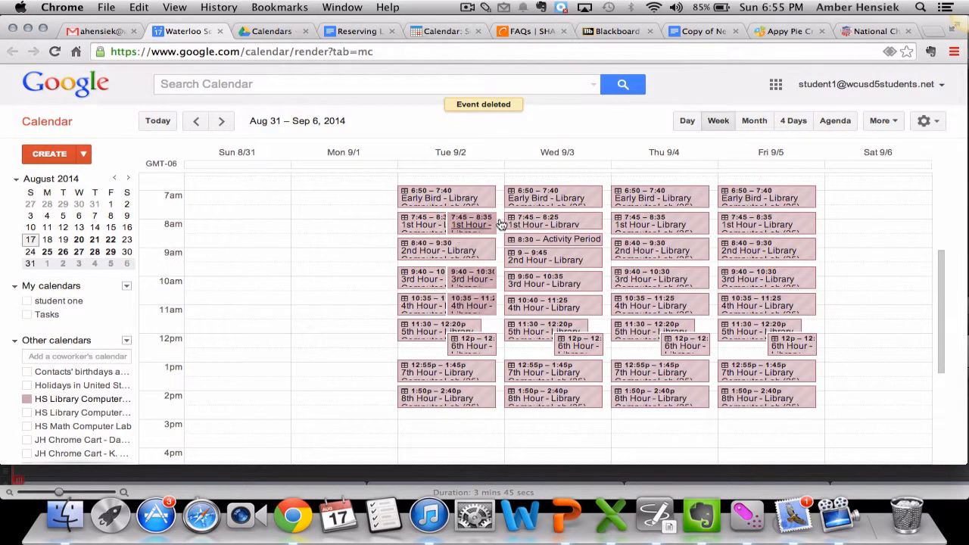
left_click(430, 216)
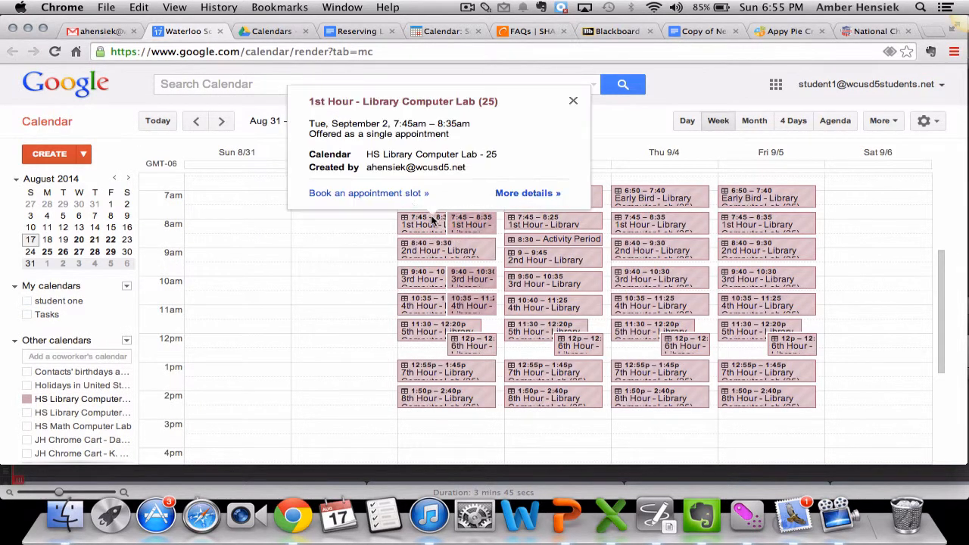
left_click(352, 199)
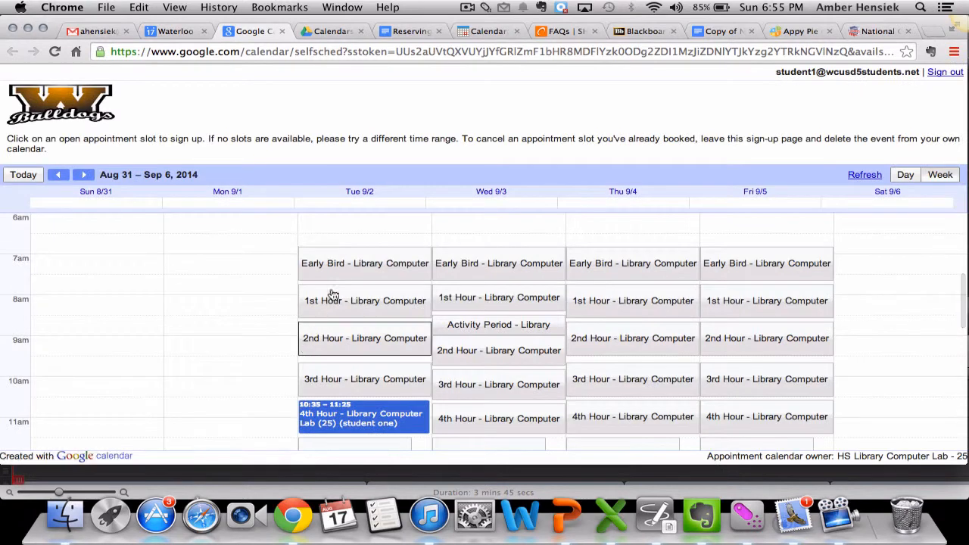
- Check the week's slots on the booking page, close the page and discard the blank new event on Monday, September 1
scroll(337, 362, "down", 3)
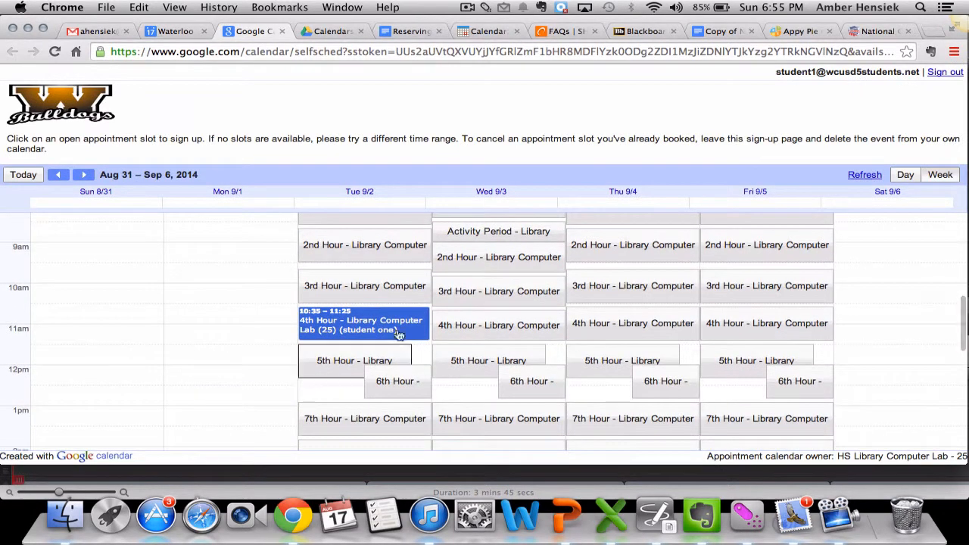
scroll(205, 346, "up", 4)
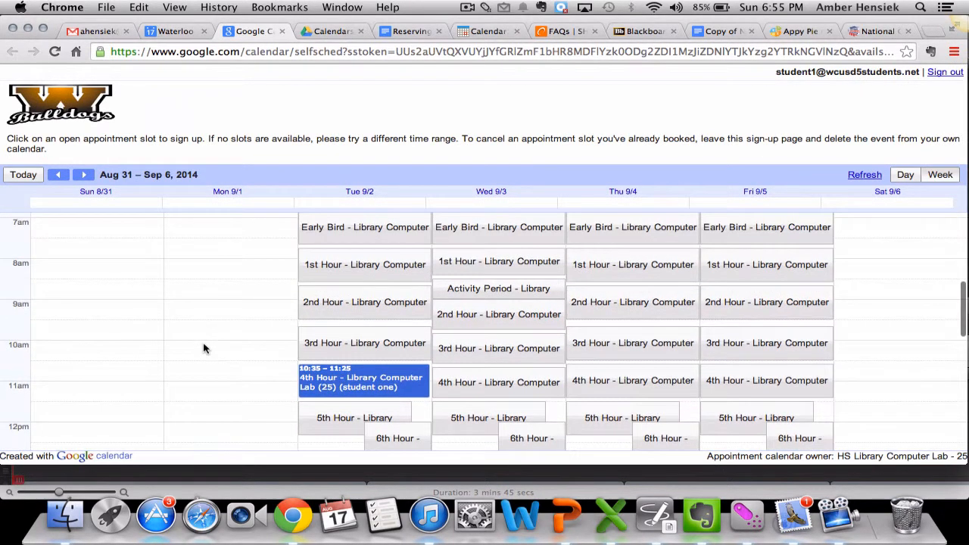
left_click(283, 32)
left_click(347, 292)
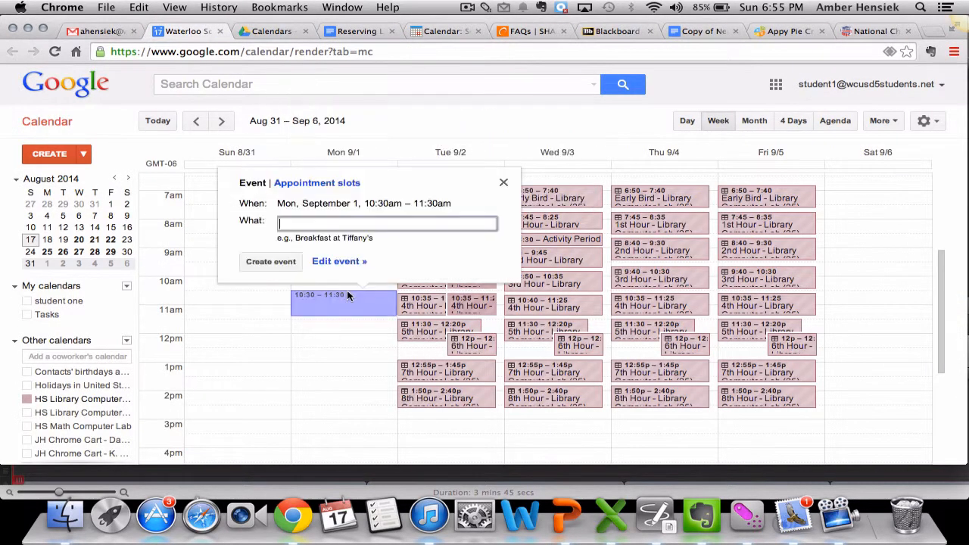
left_click(504, 183)
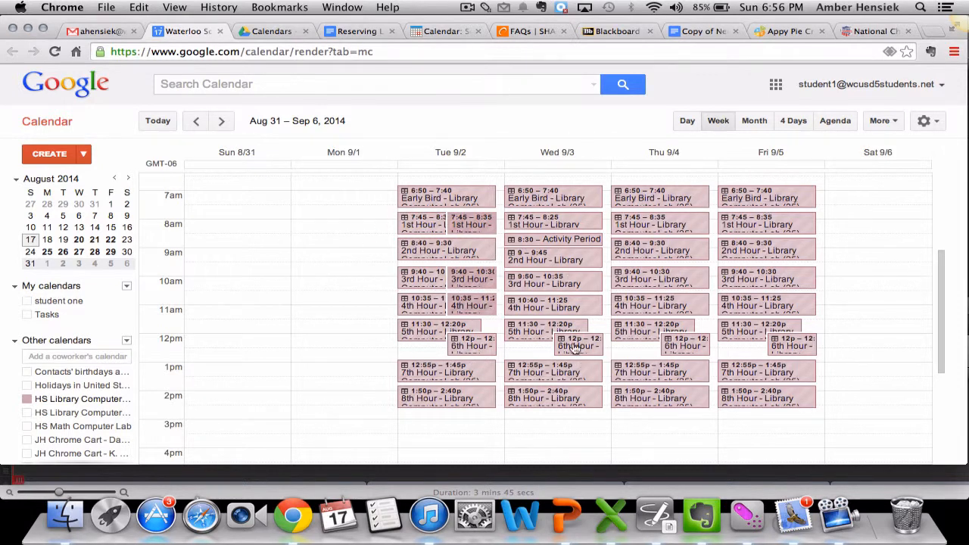
- Open the appointment booking page from the Early Bird slot on Tuesday, September 2 and look over the week's slots
left_click(490, 195)
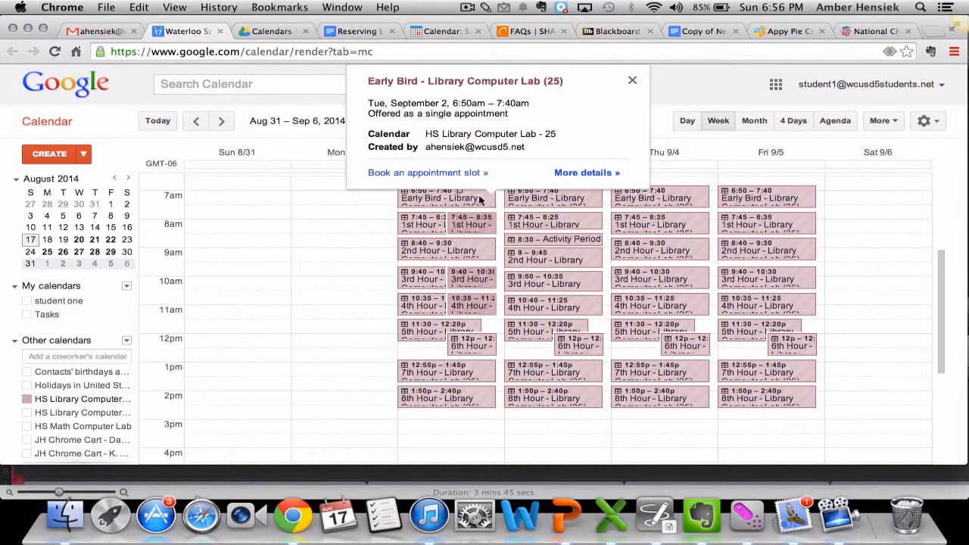
left_click(437, 177)
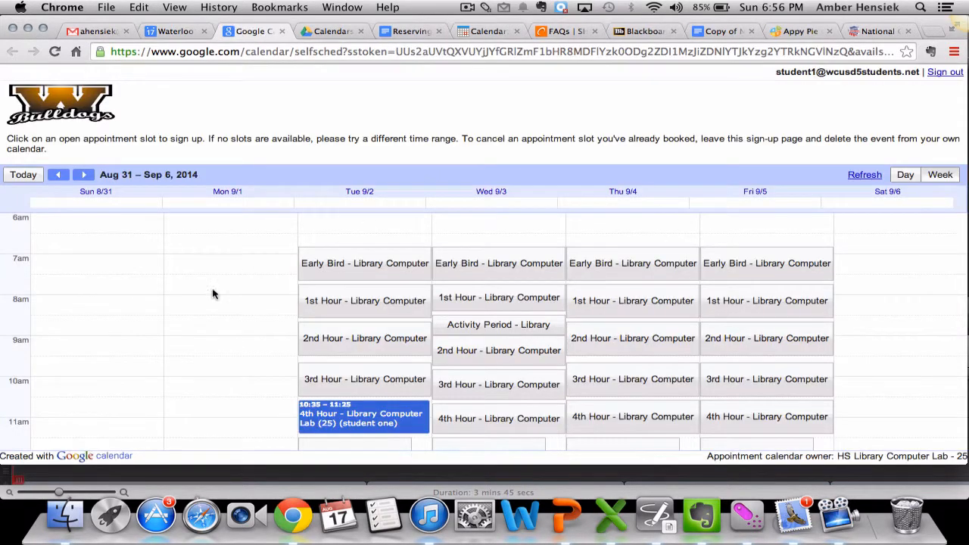
scroll(205, 313, "down", 3)
scroll(205, 313, "up", 10)
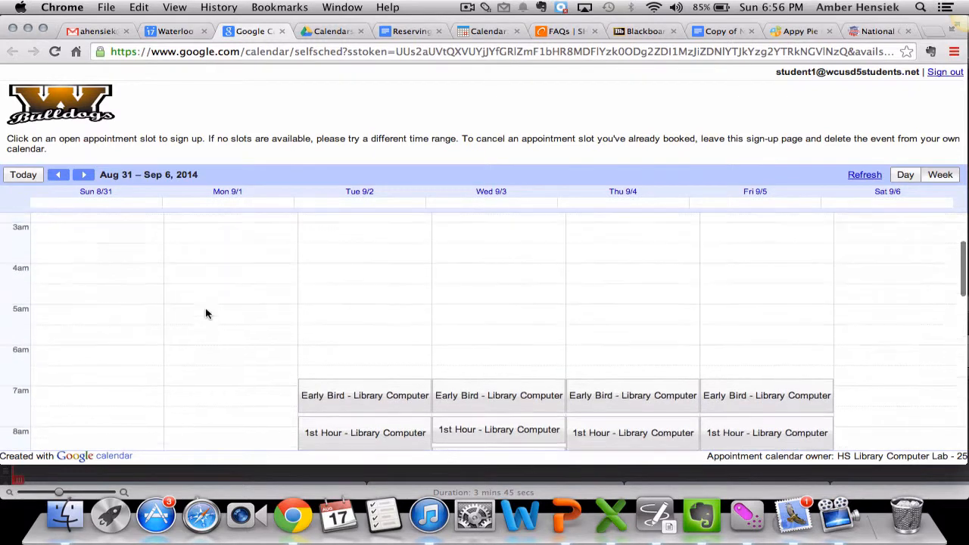
scroll(206, 313, "down", 10)
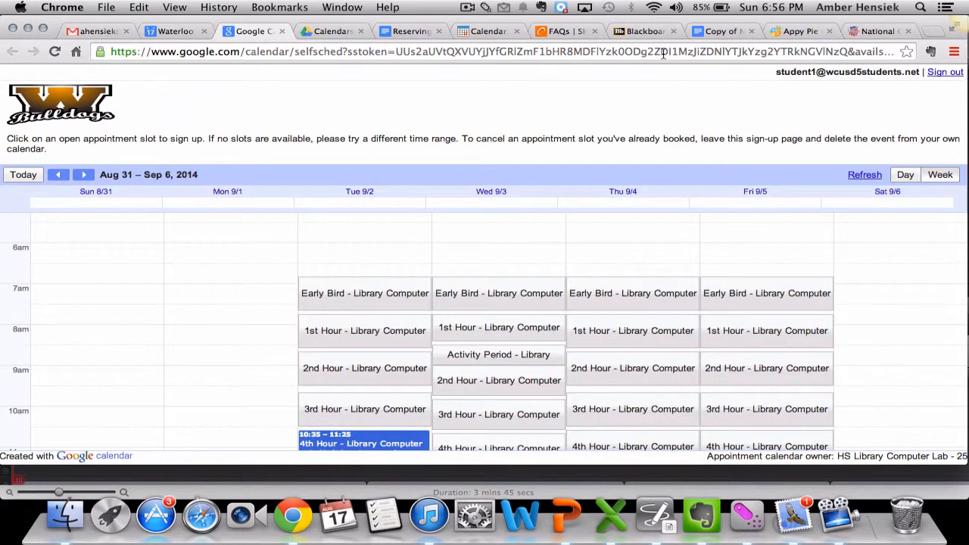
- Bookmark the booking page in the Bookmarks Bar folder under the name "Library Lab 25"
left_click(954, 51)
mouse_move(900, 103)
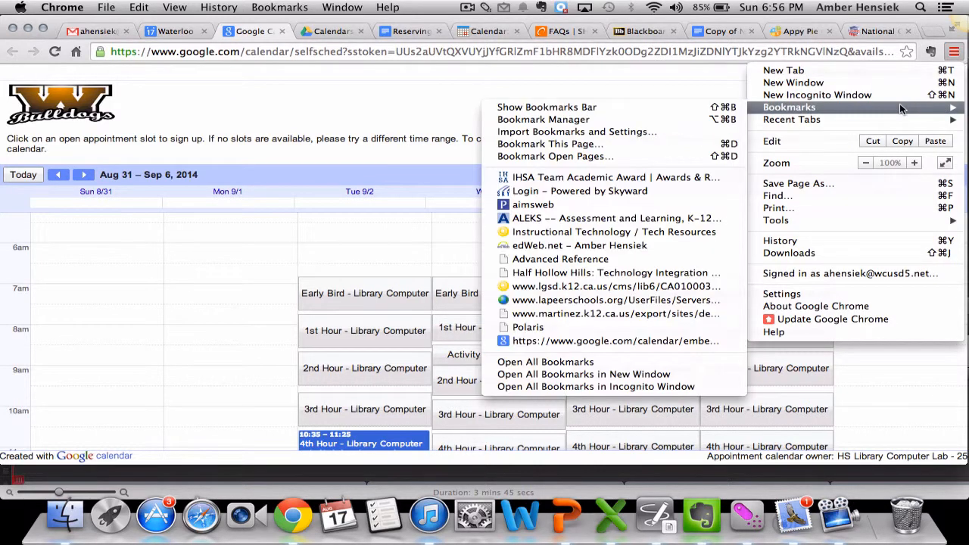
left_click(587, 143)
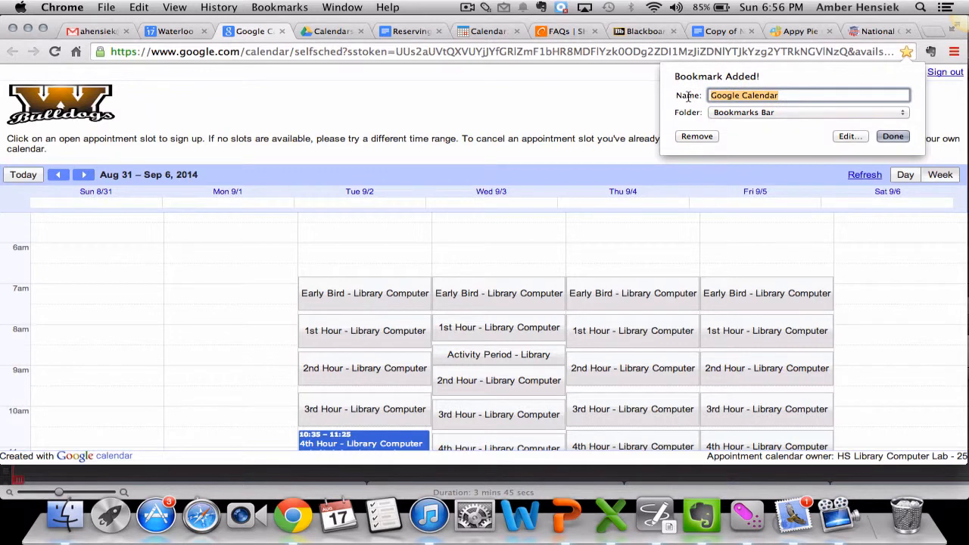
type("Library ")
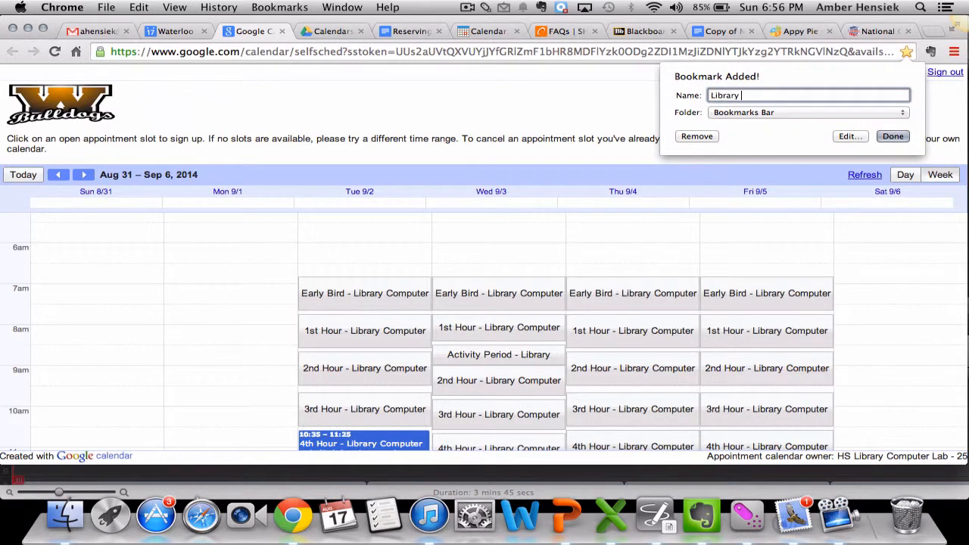
type("Lab 25")
left_click(897, 138)
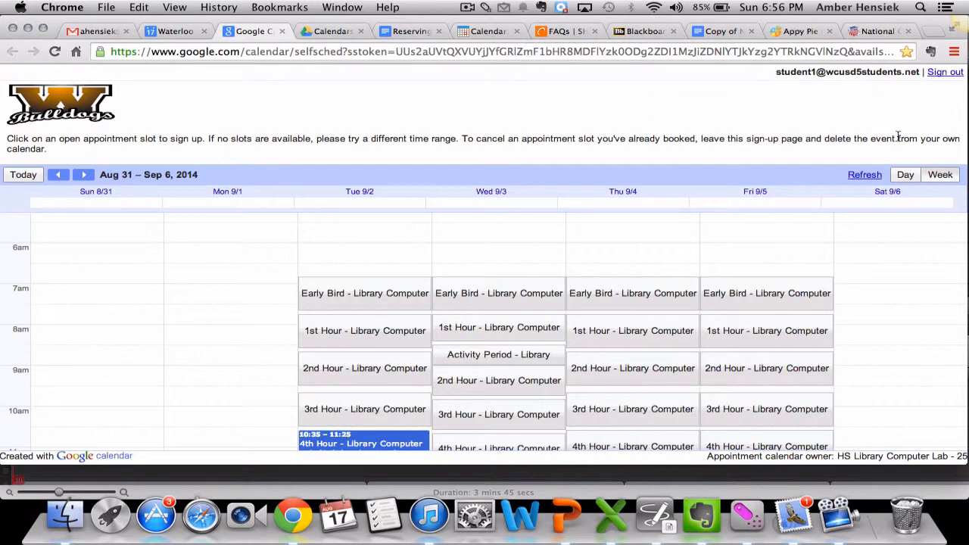
- Show the bookmarks bar and locate the Library Lab 25 bookmark among its overflow entries
left_click(953, 53)
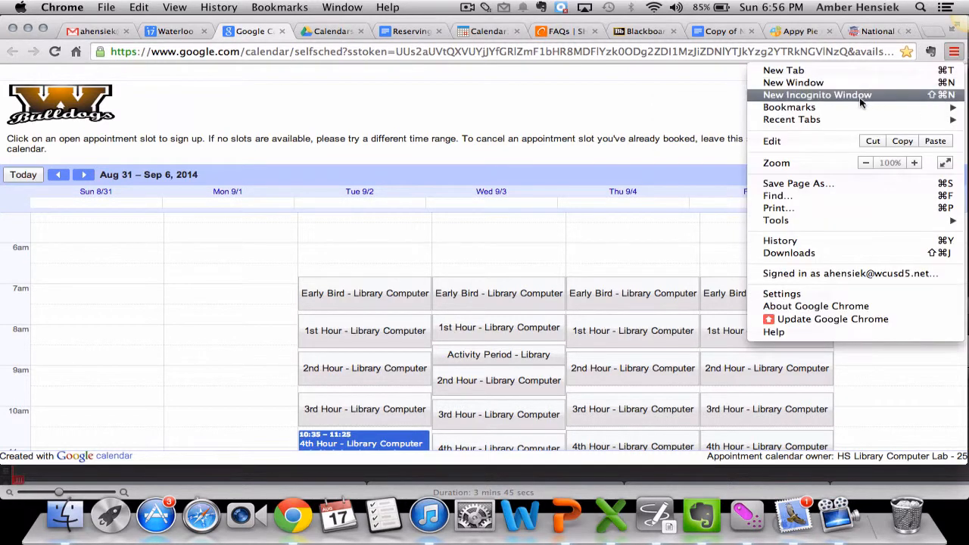
mouse_move(791, 108)
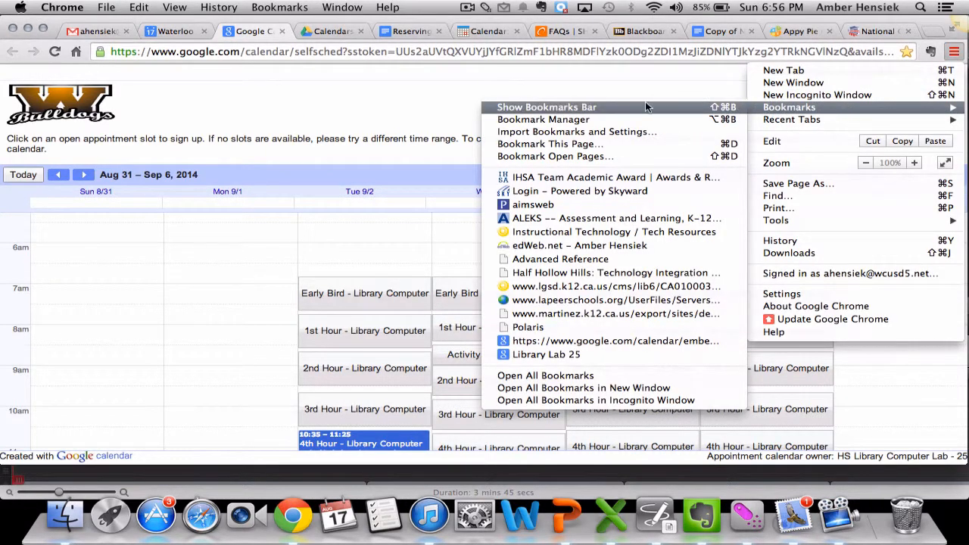
left_click(599, 107)
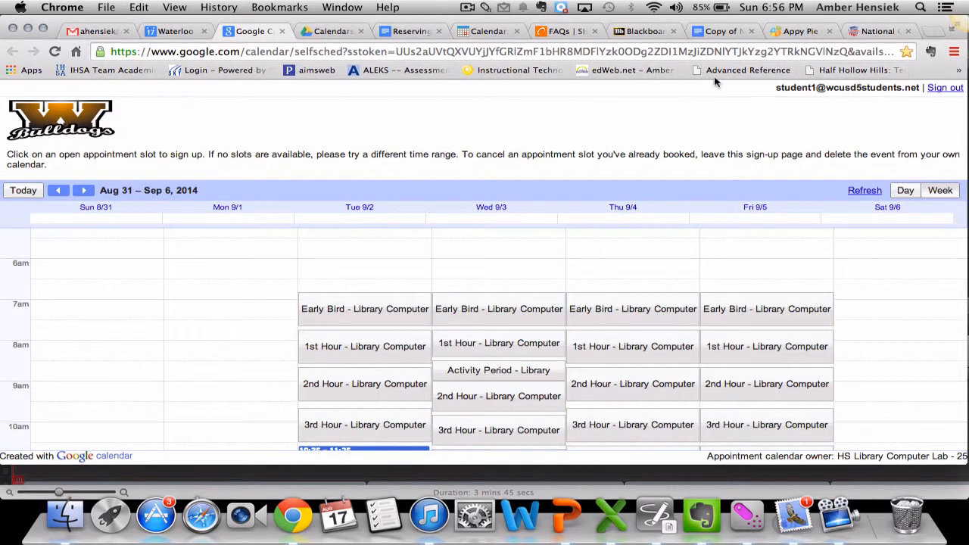
left_click(958, 72)
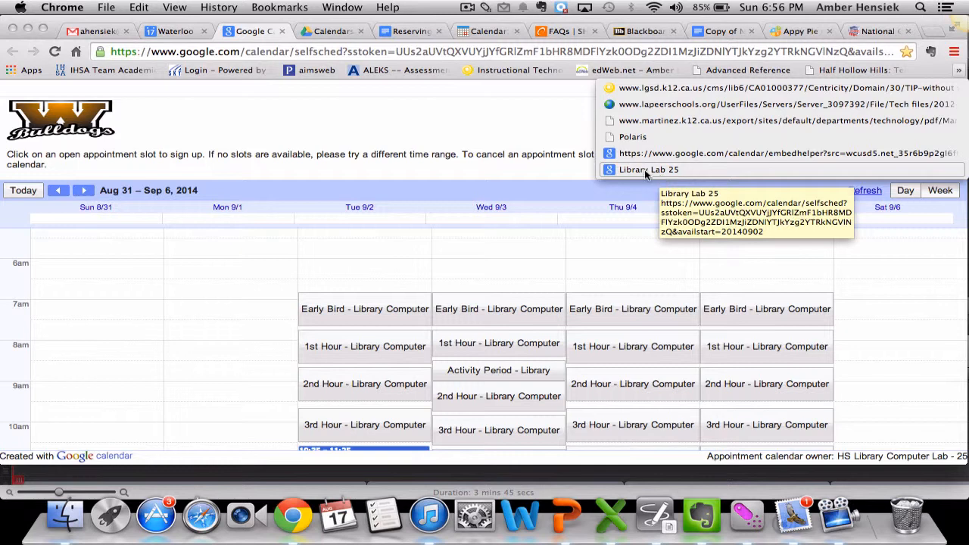
left_click(391, 250)
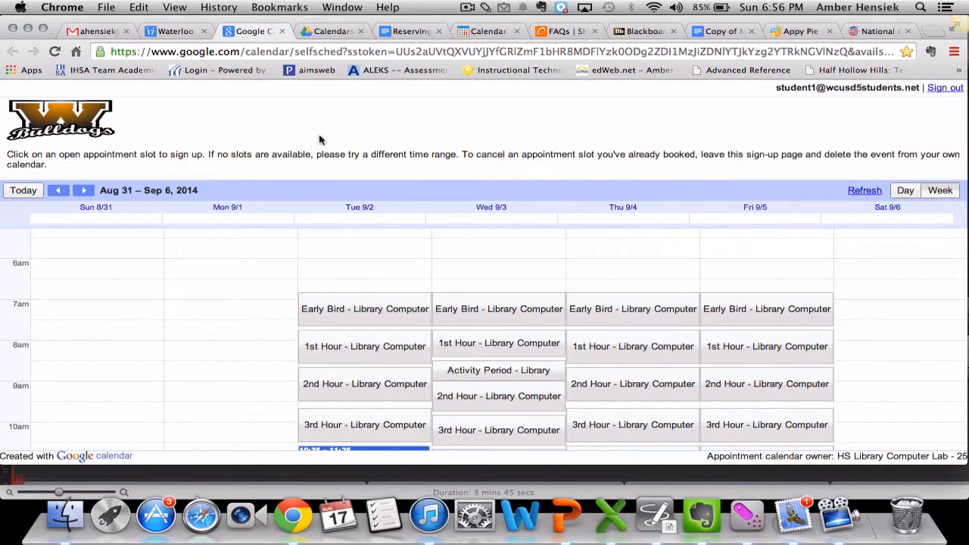
- Close the booking page and open the details of the 6th Hour slot on Tuesday, September 2
left_click(282, 31)
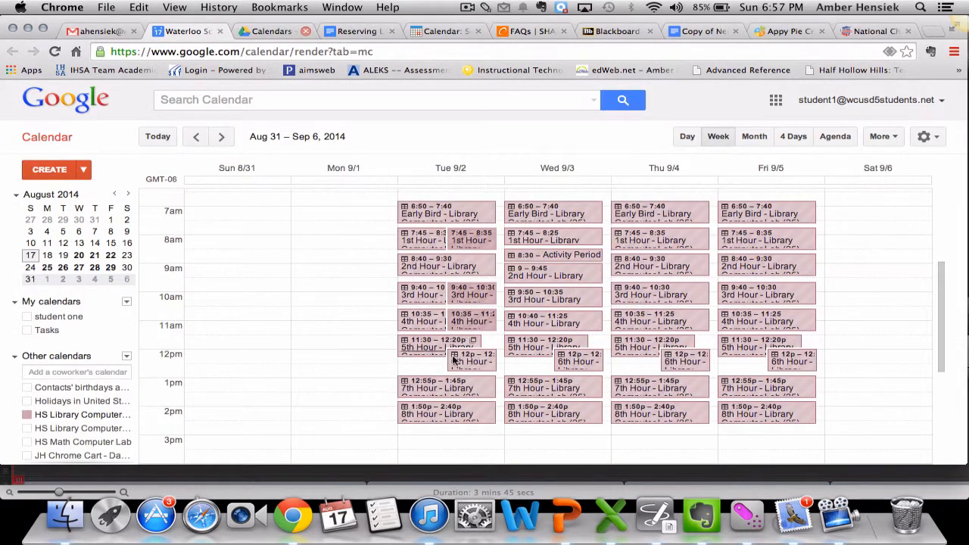
left_click(493, 364)
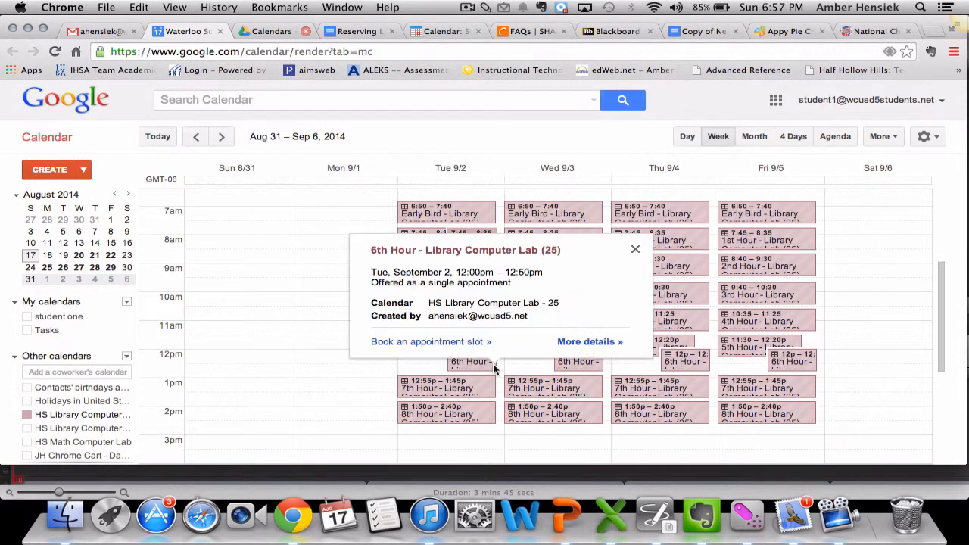
- Show the personal calendar and cancel its 4th Hour library lab appointment on Tuesday, September 2 without notifying guests
left_click(637, 251)
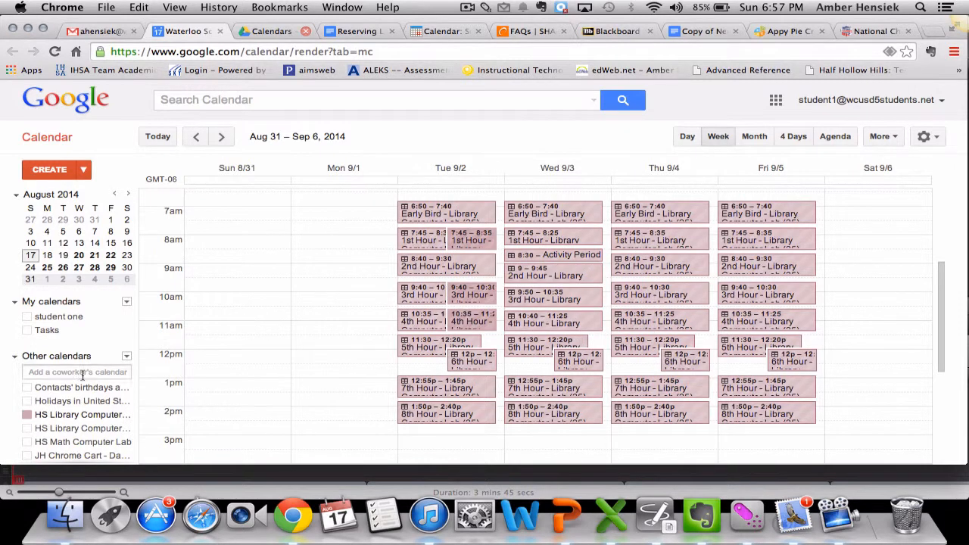
left_click(79, 320)
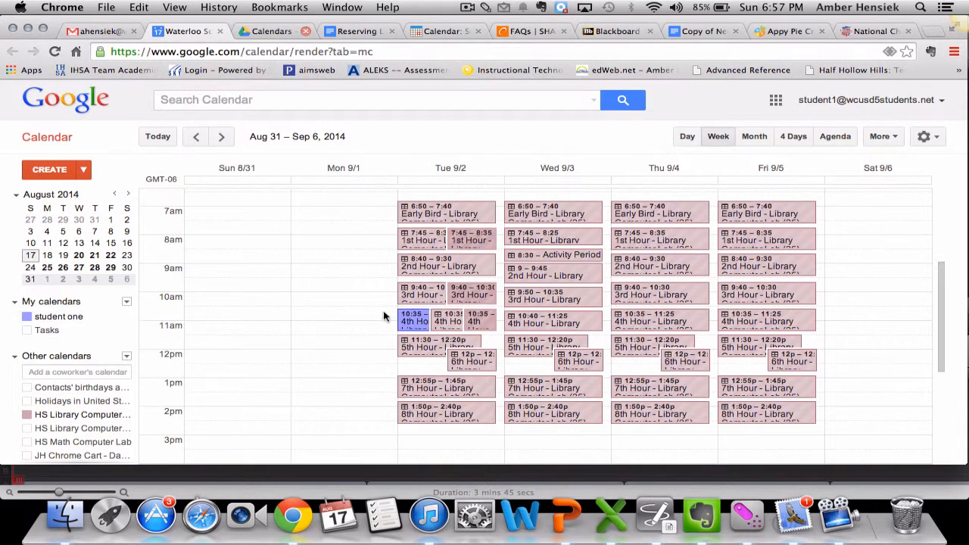
left_click(417, 324)
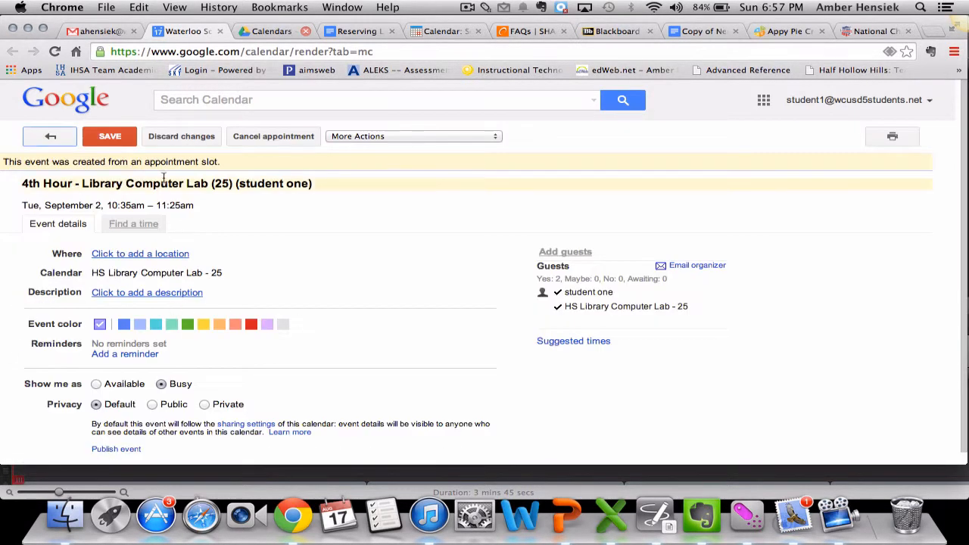
left_click(250, 140)
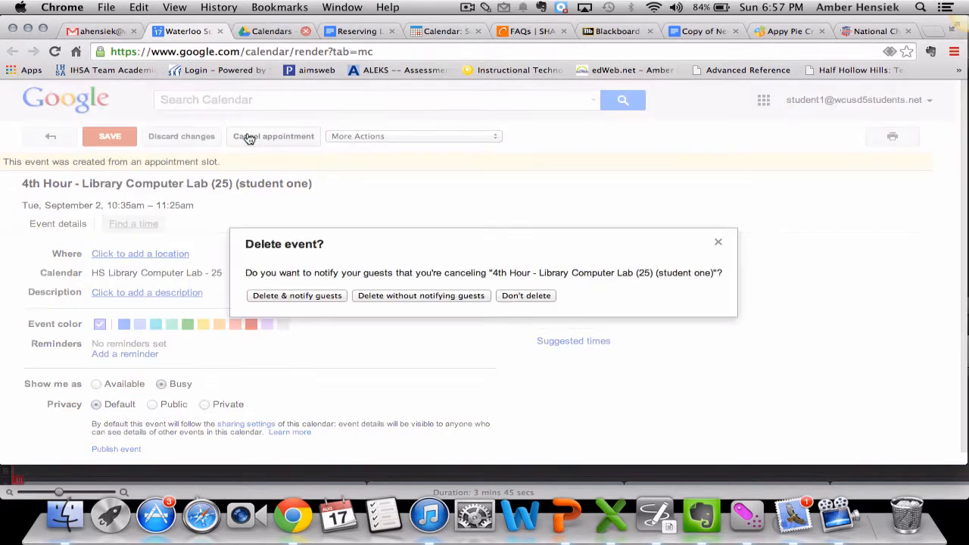
left_click(399, 296)
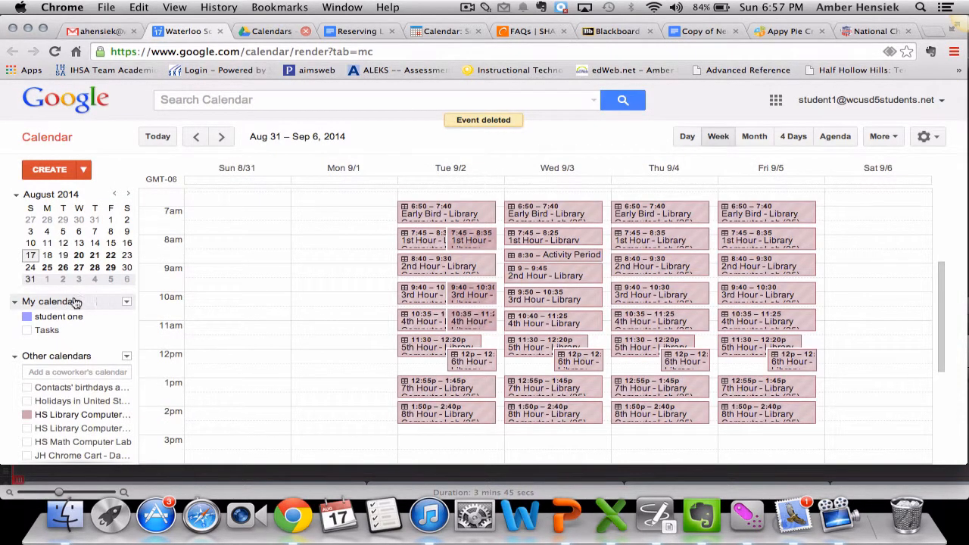
- Display only the HS Library Computer Lab - 25 calendar in the week view
left_click(93, 421)
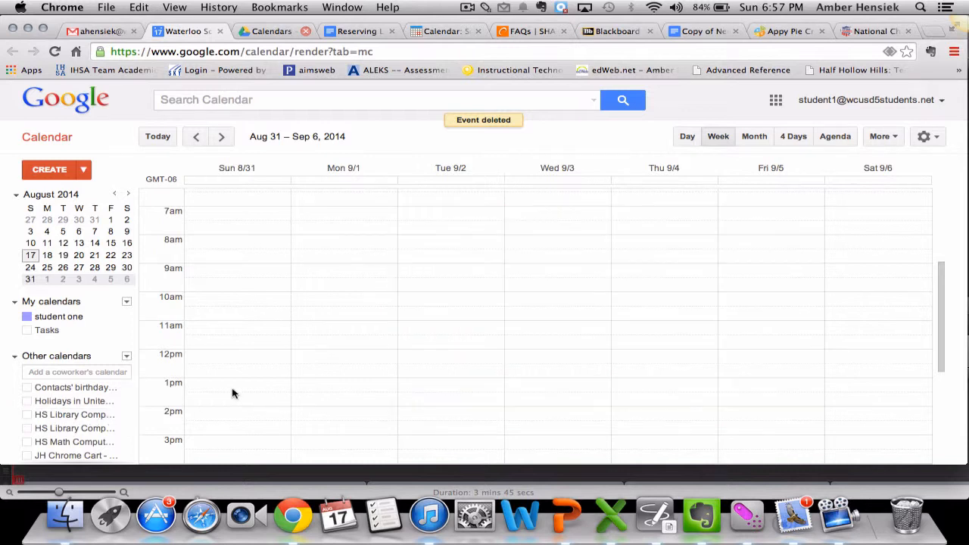
left_click(115, 415)
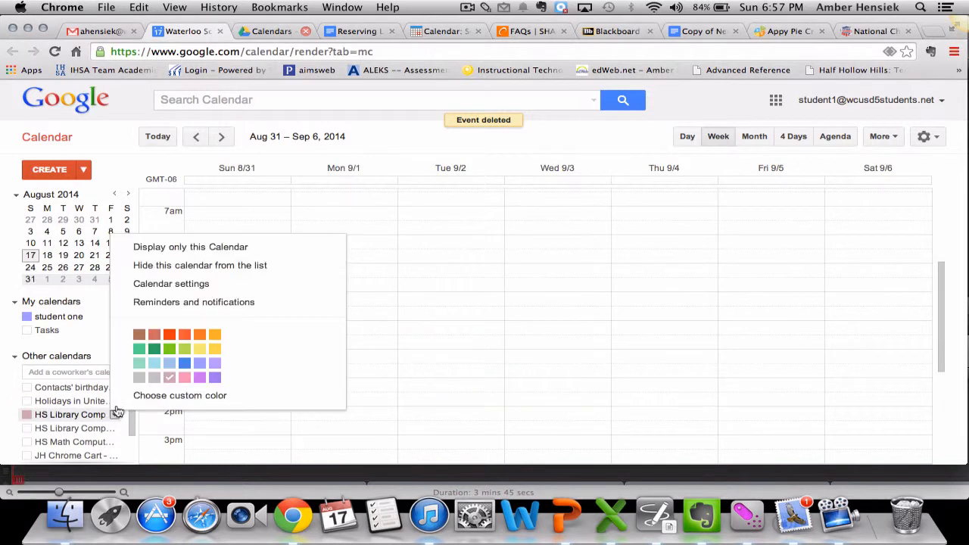
left_click(206, 253)
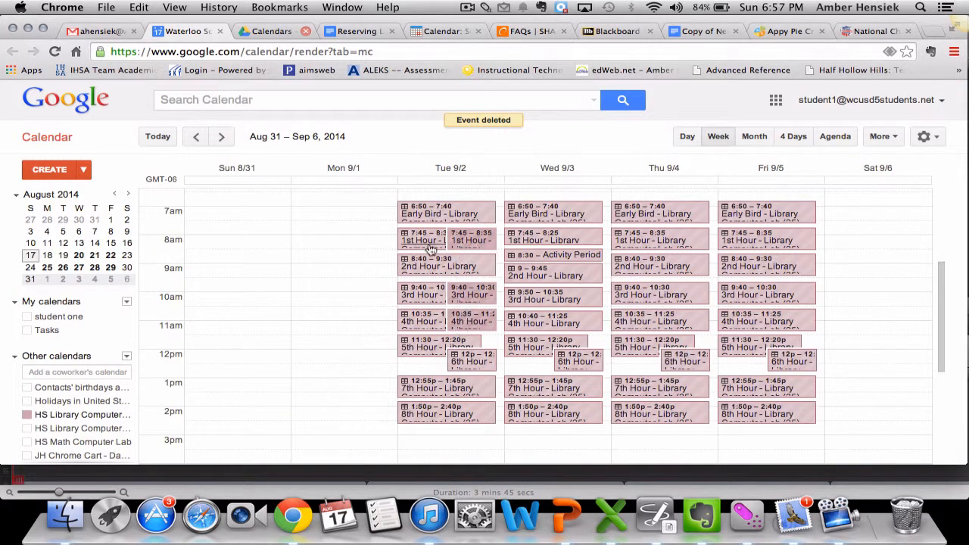
- Look over the booking page from the Early Bird slot on Tuesday, September 2, and close both the page and the slot details
left_click(483, 214)
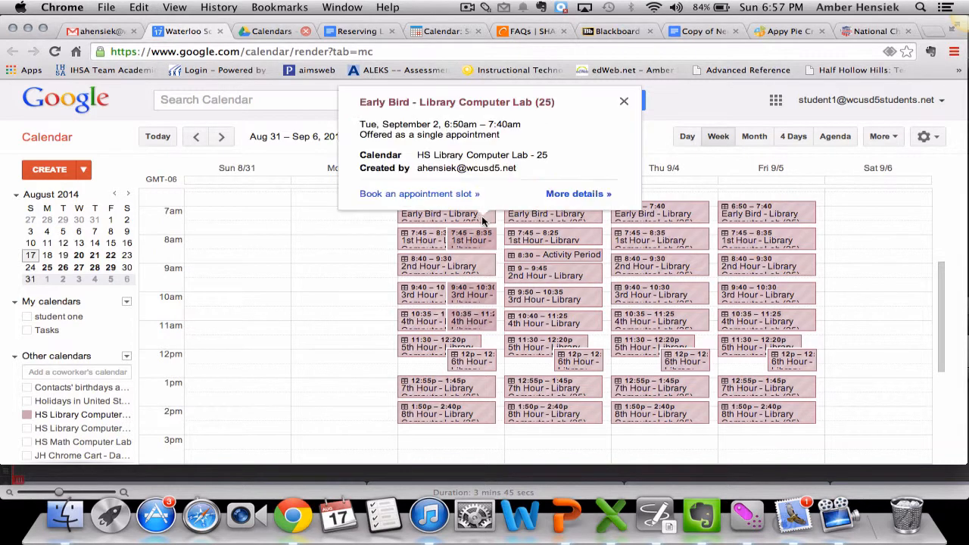
left_click(439, 193)
scroll(190, 356, "down", 3)
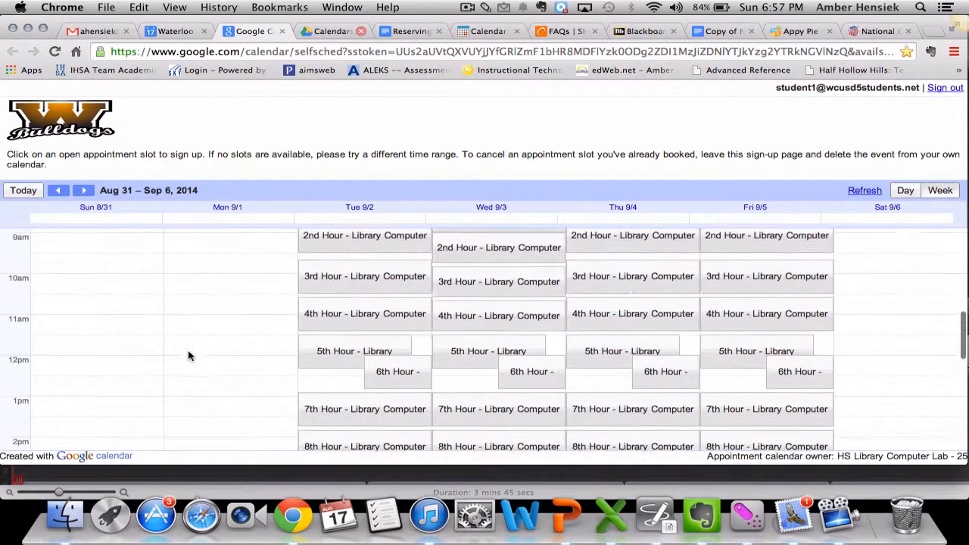
scroll(190, 357, "up", 4)
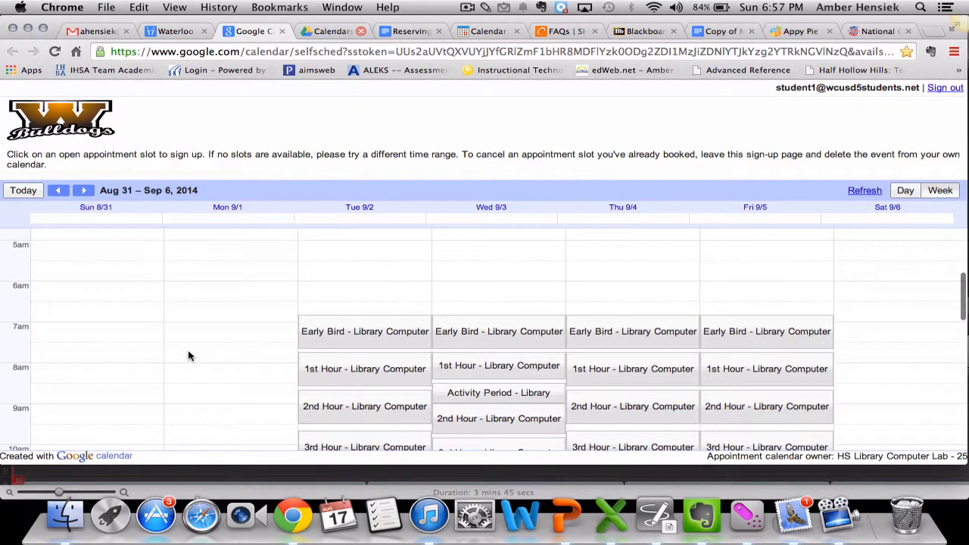
left_click(281, 31)
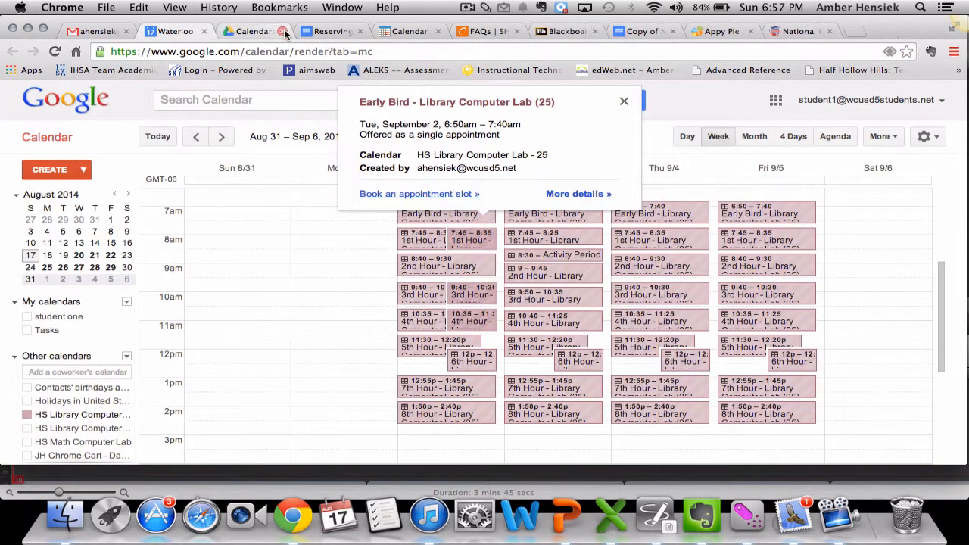
left_click(625, 103)
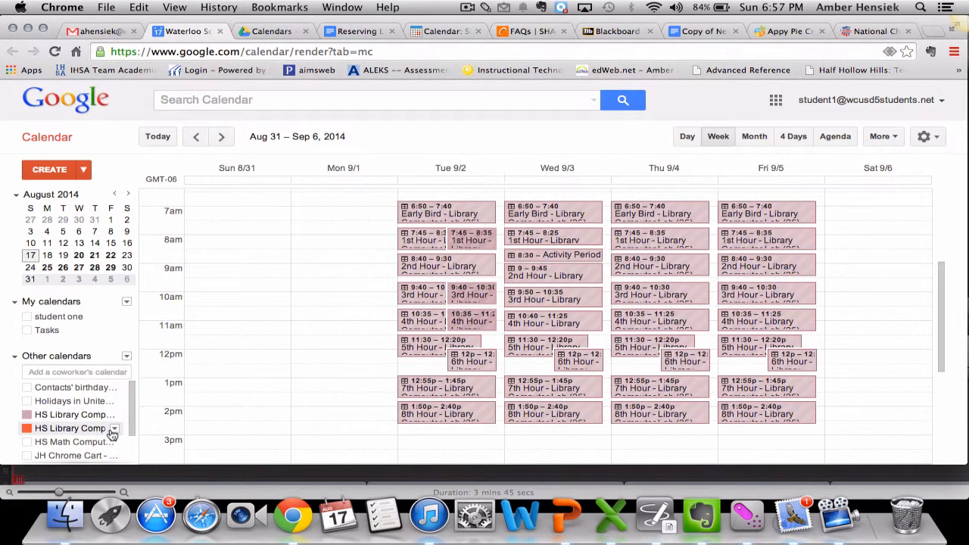
- Examine the other computer lab and Chrome cart calendars in the list and the week's library lab slots
scroll(97, 430, "down", 1)
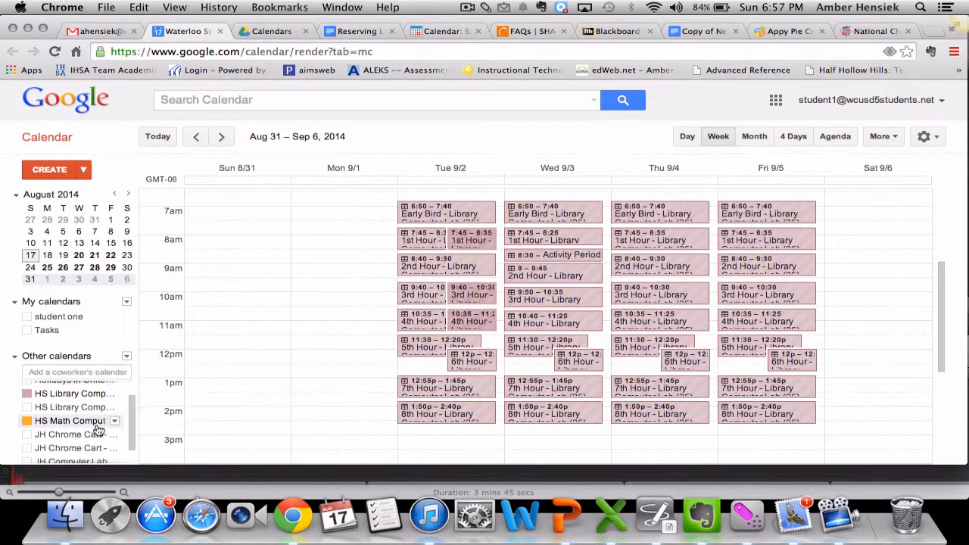
scroll(98, 430, "down", 1)
scroll(89, 432, "up", 3)
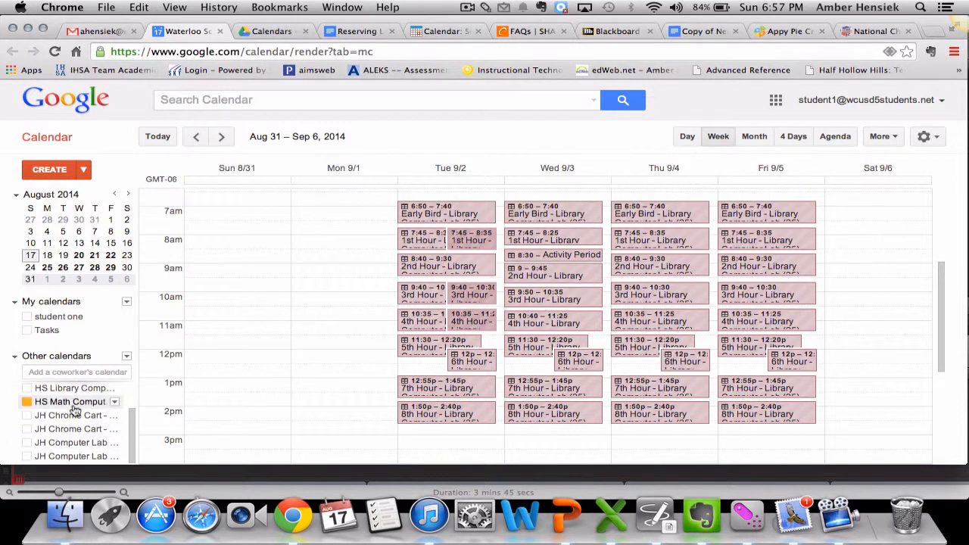
scroll(75, 433, "down", 2)
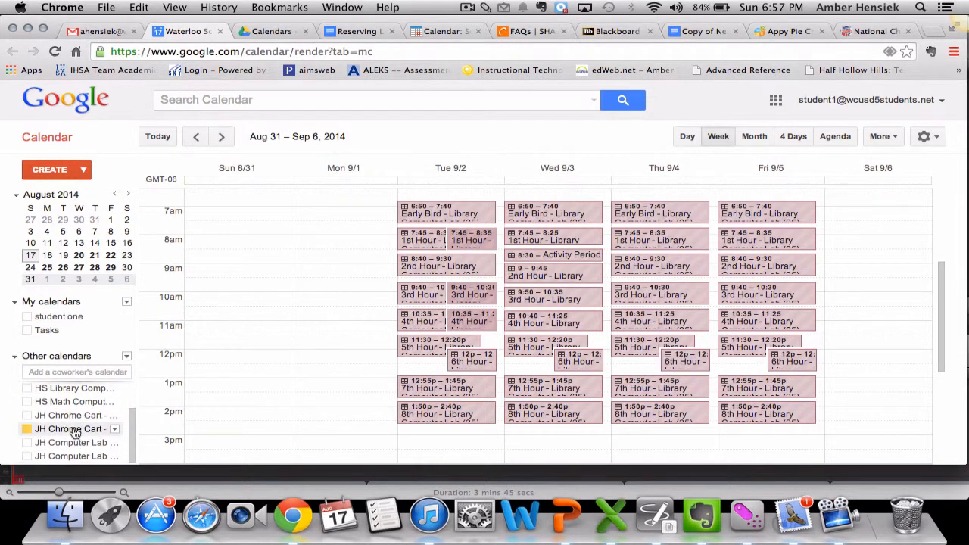
scroll(75, 433, "up", 2)
scroll(75, 432, "down", 2)
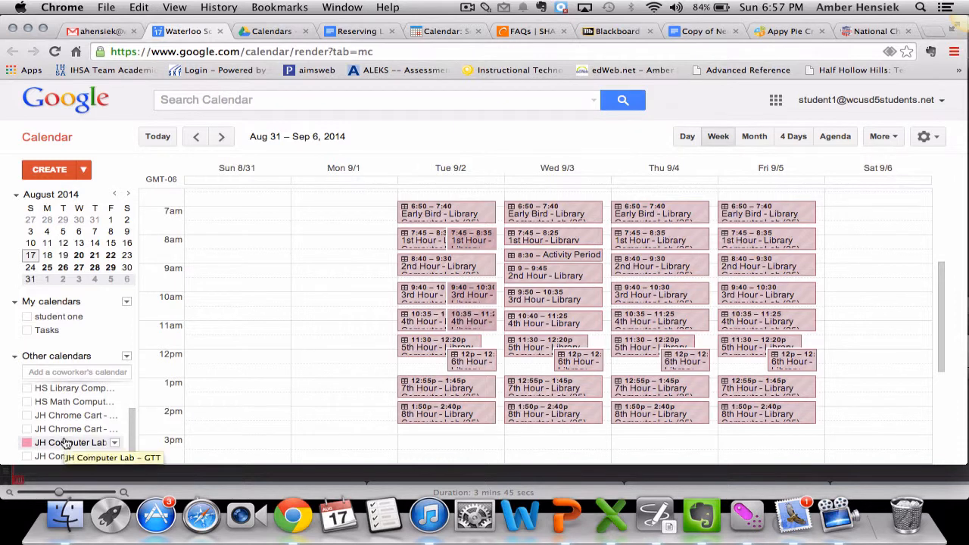
scroll(211, 403, "up", 1)
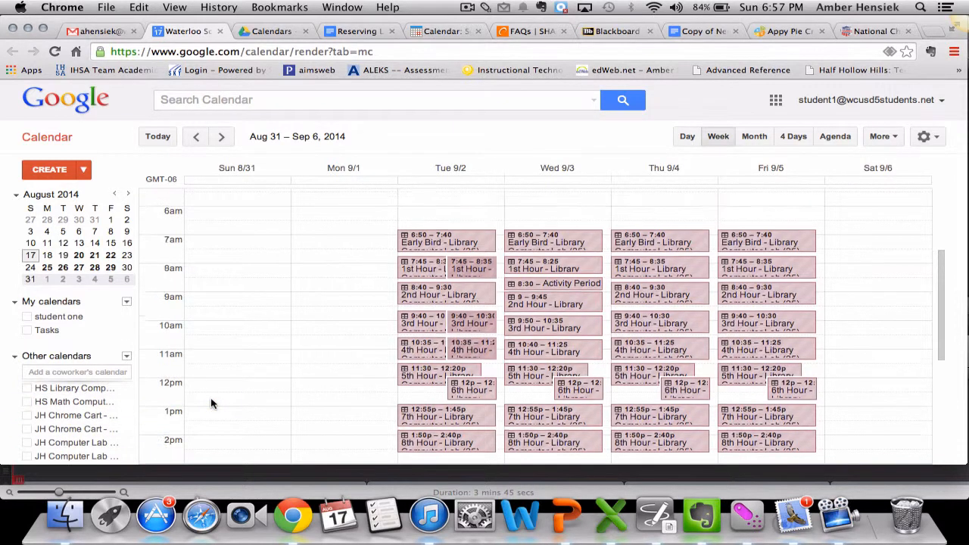
scroll(211, 403, "down", 6)
scroll(212, 403, "up", 2)
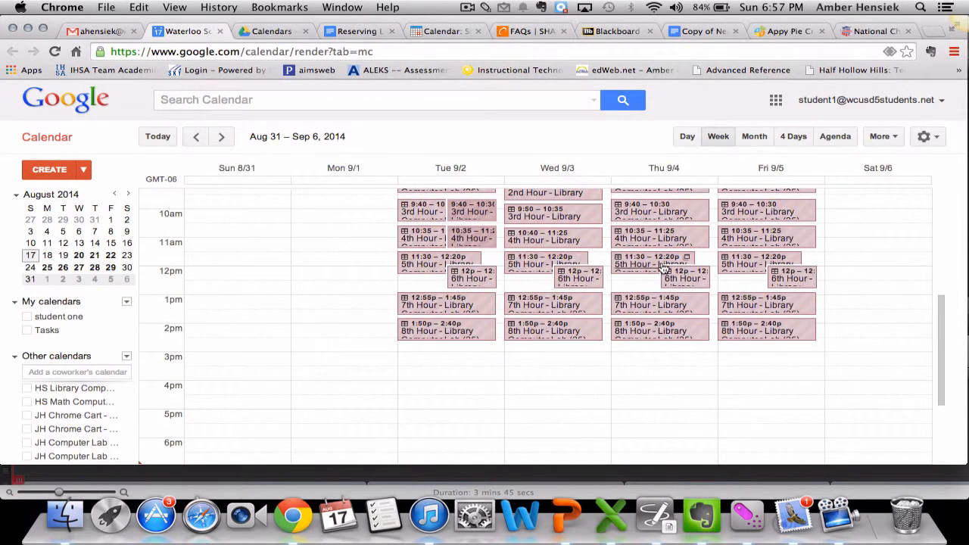
- Book the 5th Hour library lab slot on Tuesday, September 2, 11:30am – 12:20pm, and stay on the booking page to review the week
left_click(403, 271)
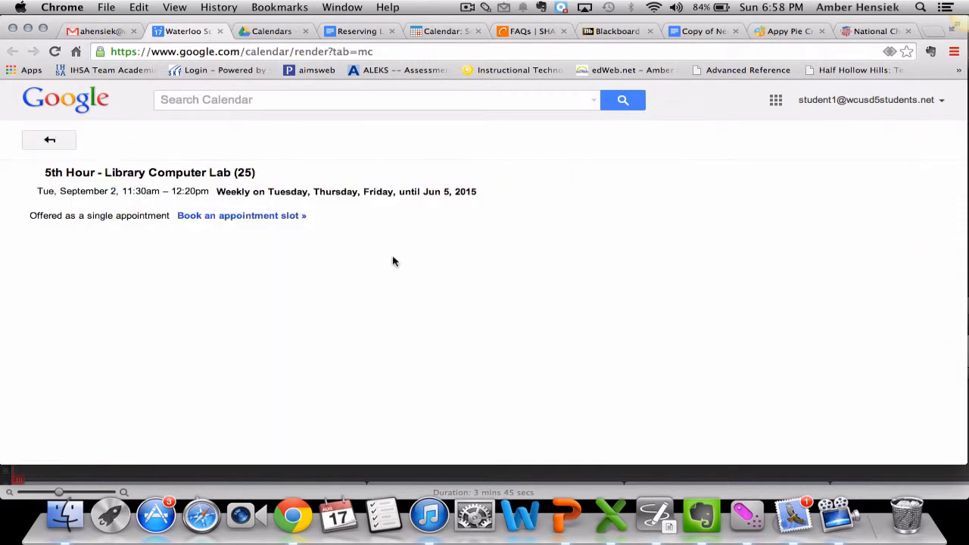
left_click(277, 218)
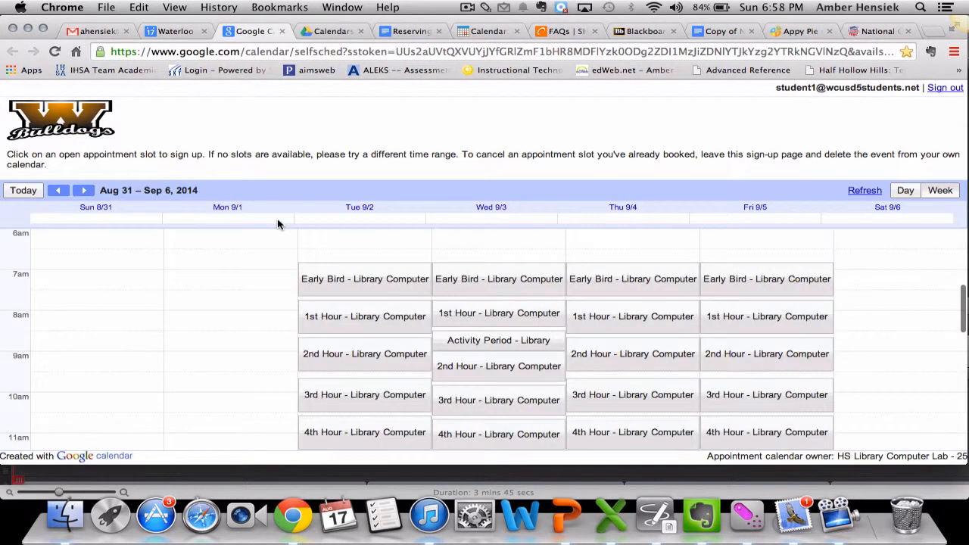
scroll(238, 350, "down", 3)
left_click(339, 380)
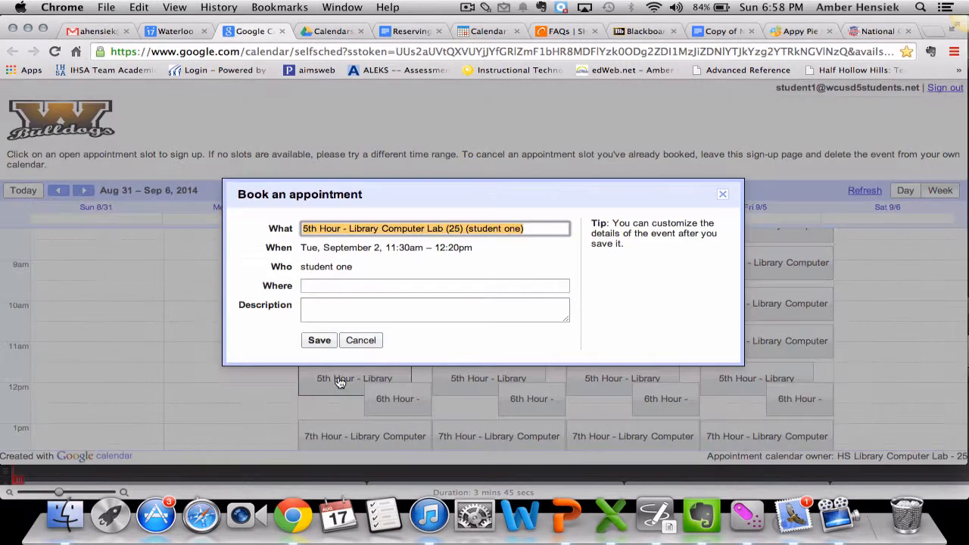
left_click(330, 345)
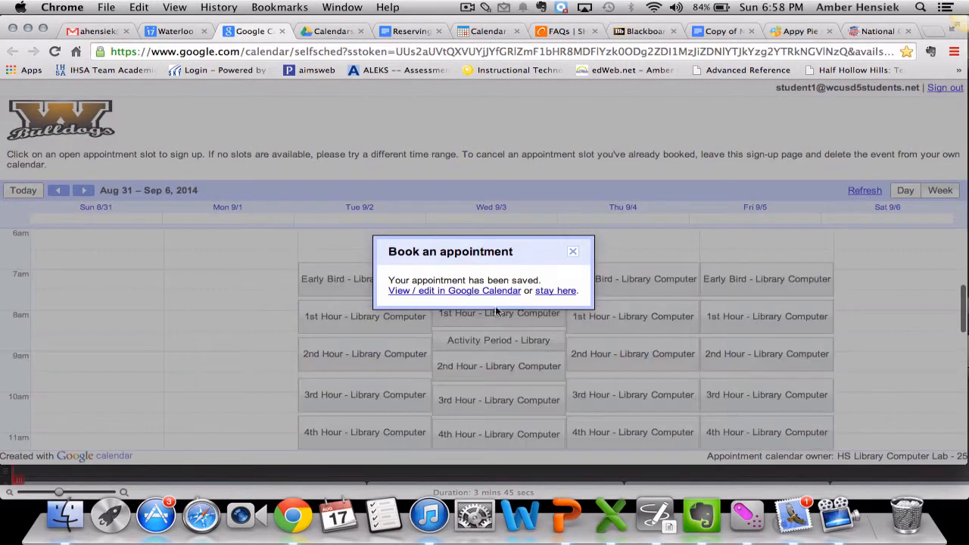
left_click(545, 293)
scroll(188, 352, "down", 5)
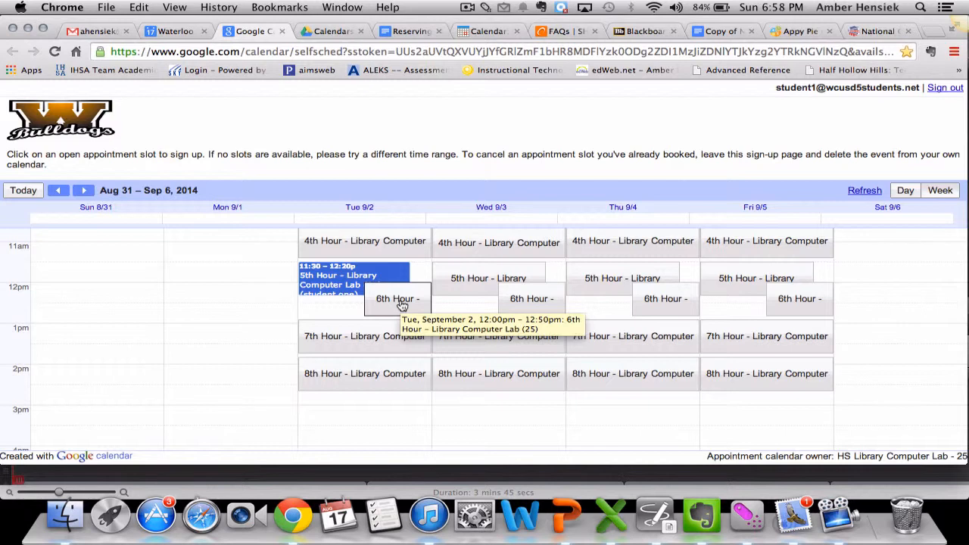
scroll(132, 271, "up", 5)
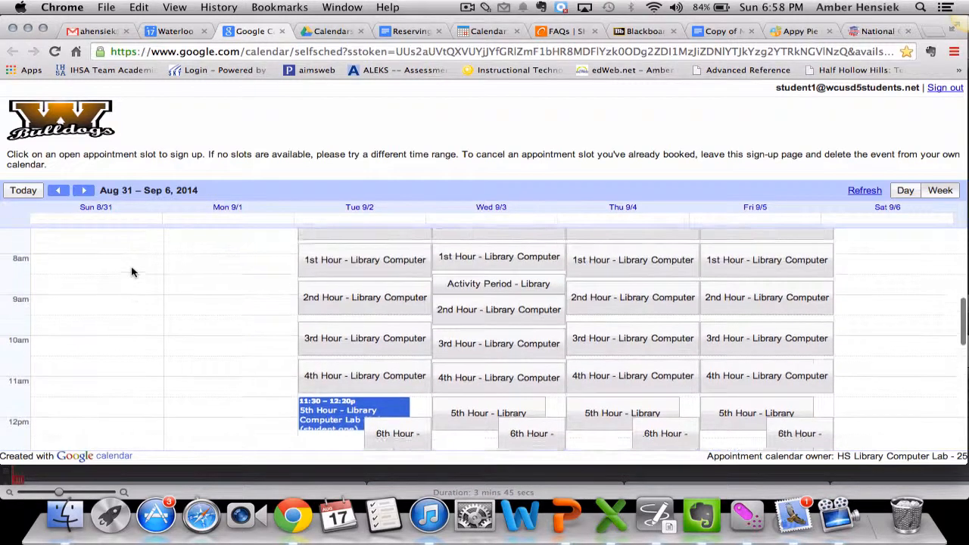
scroll(132, 271, "down", 5)
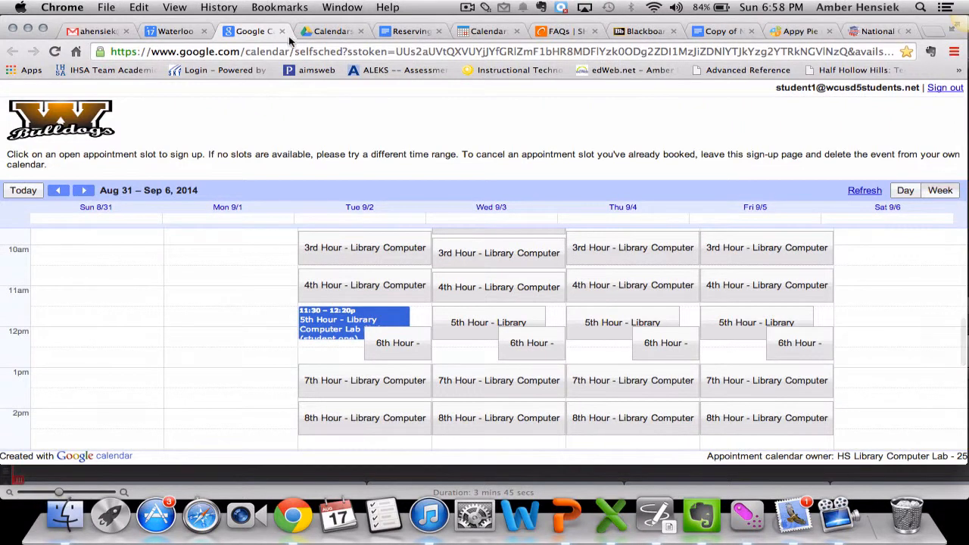
- Close the booking page, return to the week calendar and open the personal calendar's options
left_click_drag(288, 37, 286, 36)
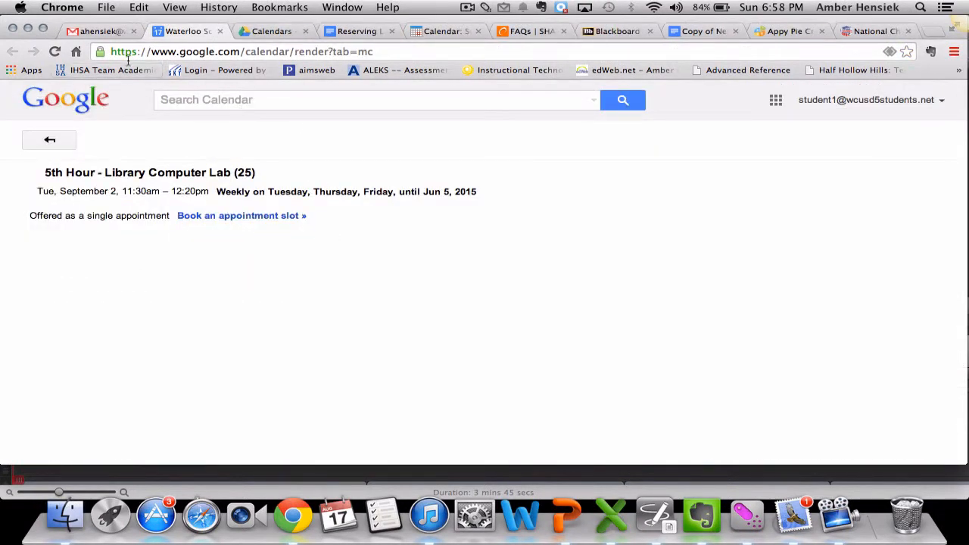
left_click(49, 144)
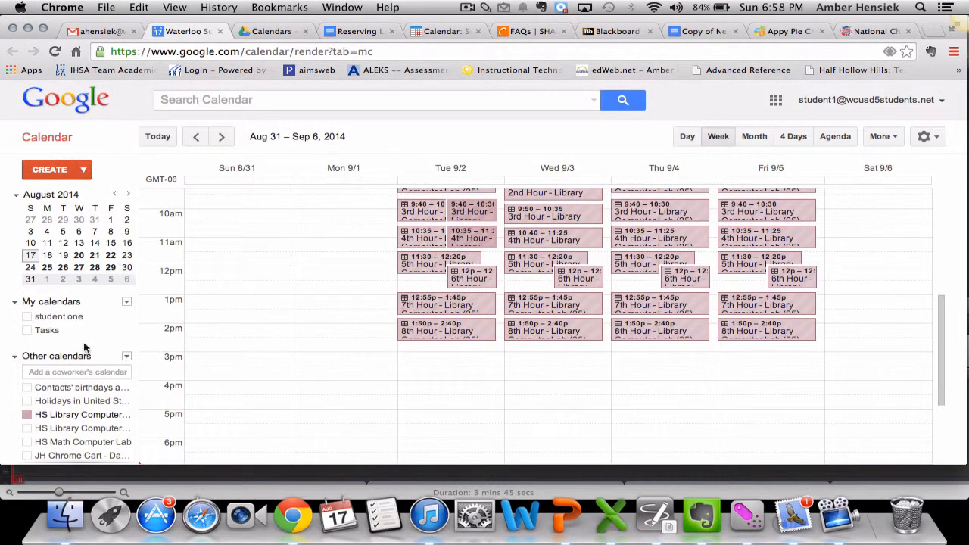
left_click(127, 317)
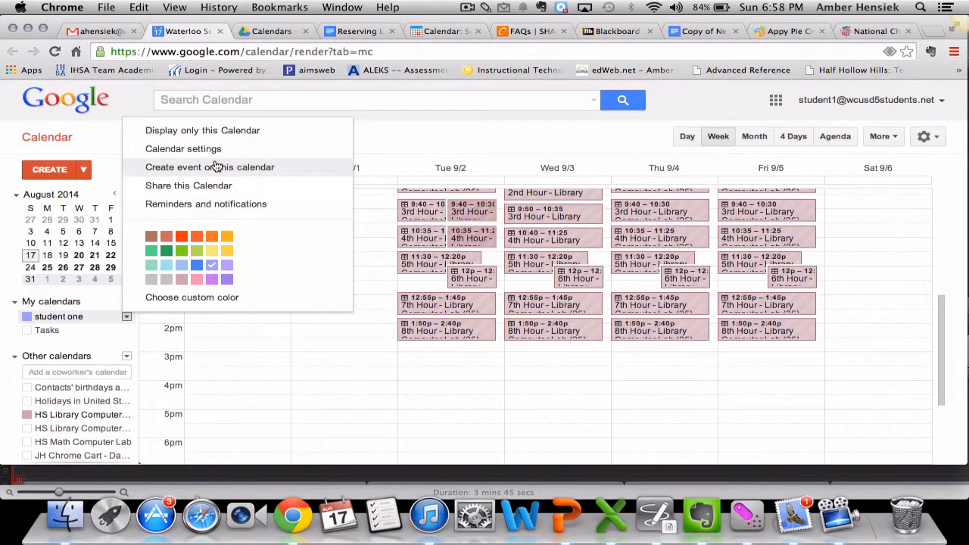